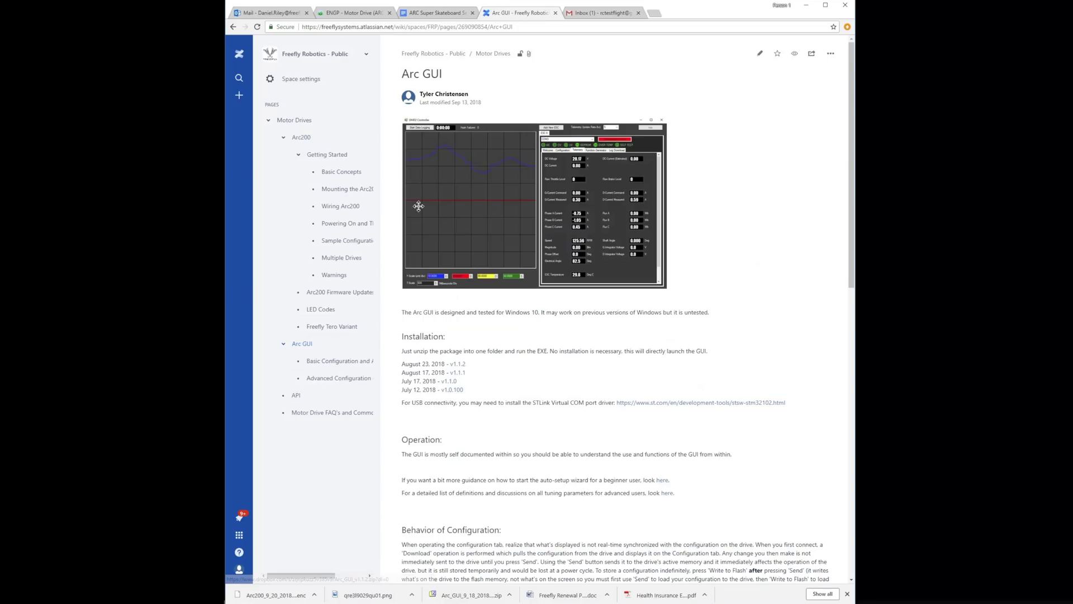
Step: From the Confluence wiki, open the Arc GUI v1.1.2 download and the STSW-STM32102 Virtual COM Port driver page
left_click(459, 364)
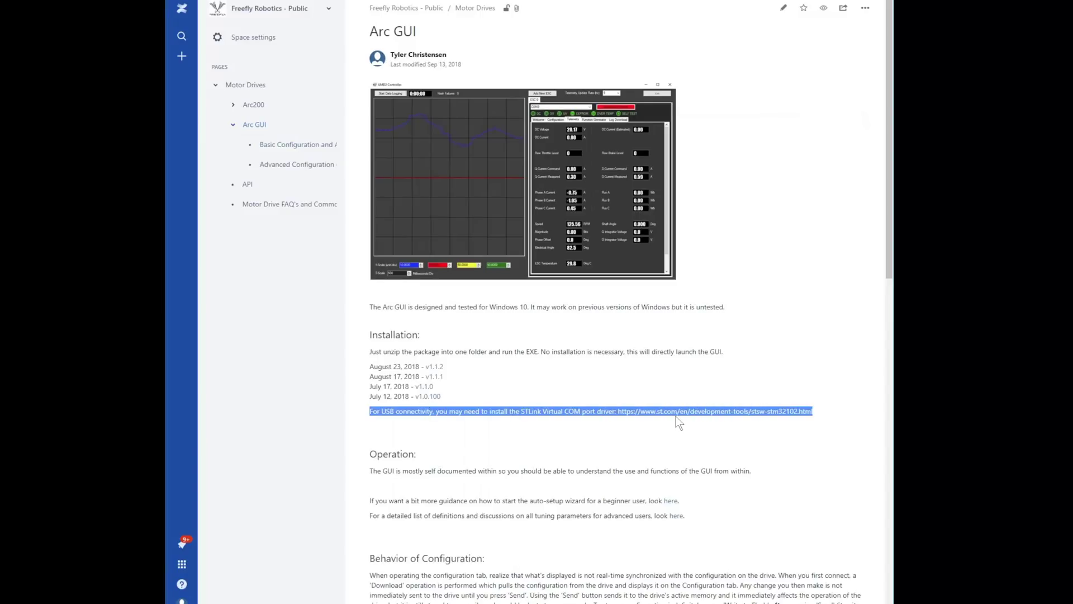
left_click_drag(794, 419, 817, 414)
left_click(750, 412)
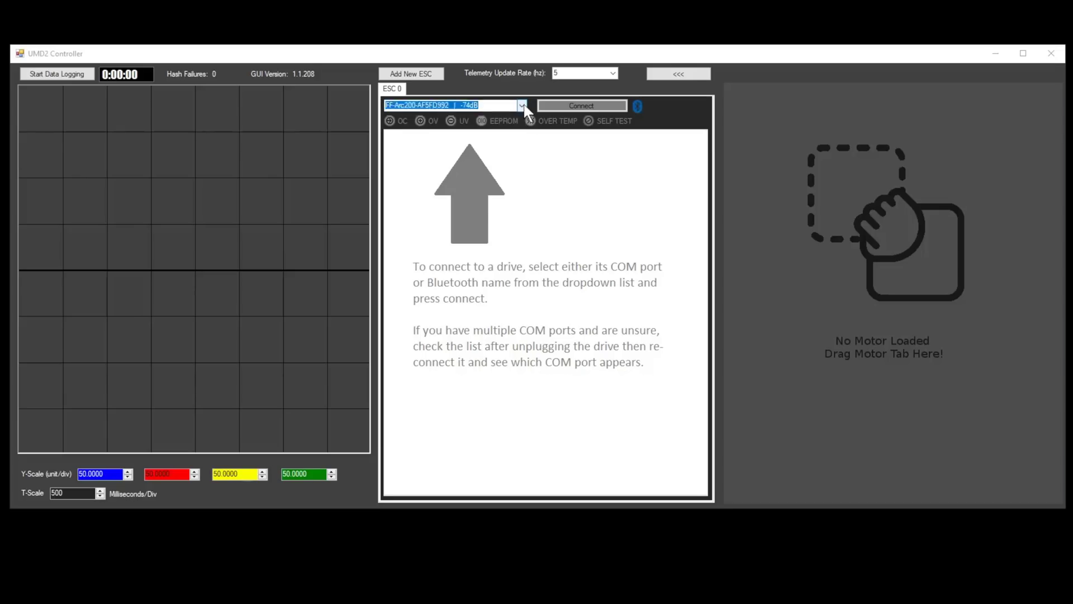
Step: Connect drive FF-Arc200-AF5FD992 as ESC 0
left_click(522, 106)
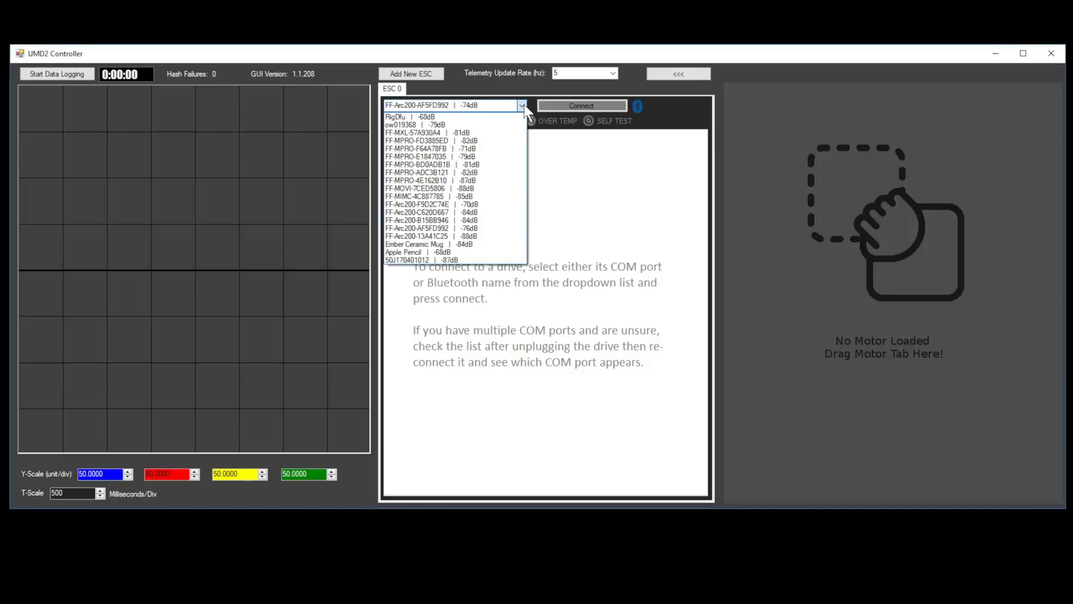
left_click(465, 227)
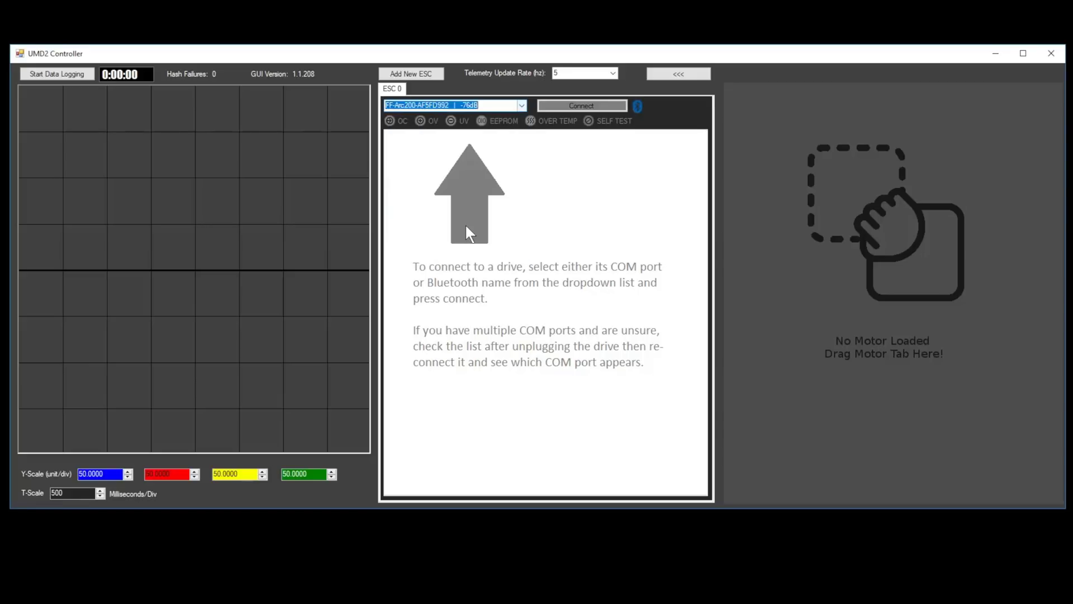
left_click(573, 105)
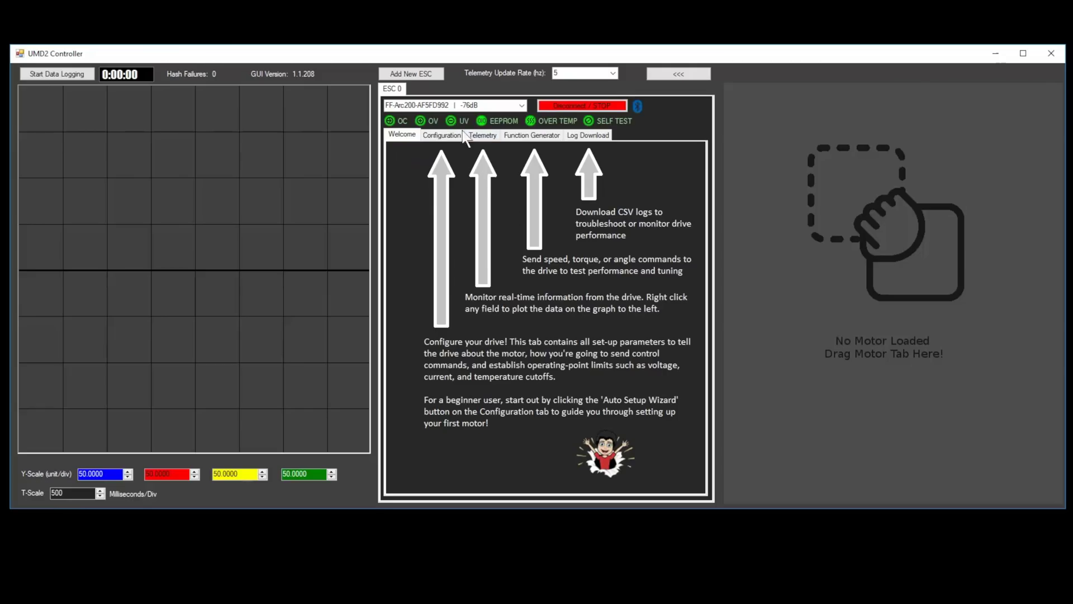
Step: Add ESC 1, connect drive FF-Arc200-F9D2C74E to it, and return to ESC 0
left_click(411, 73)
left_click(419, 89)
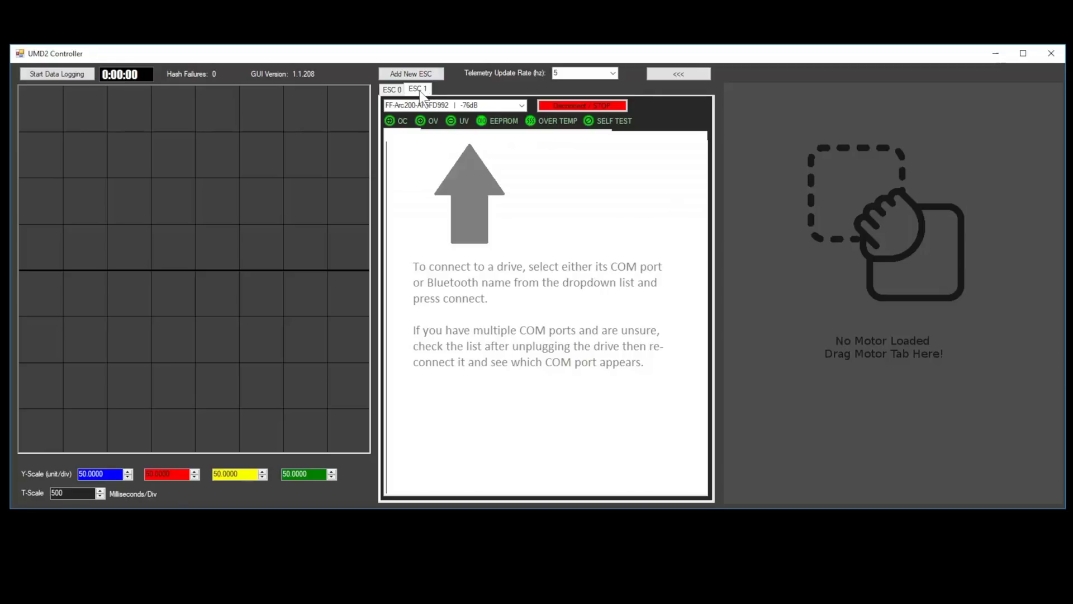
left_click(503, 105)
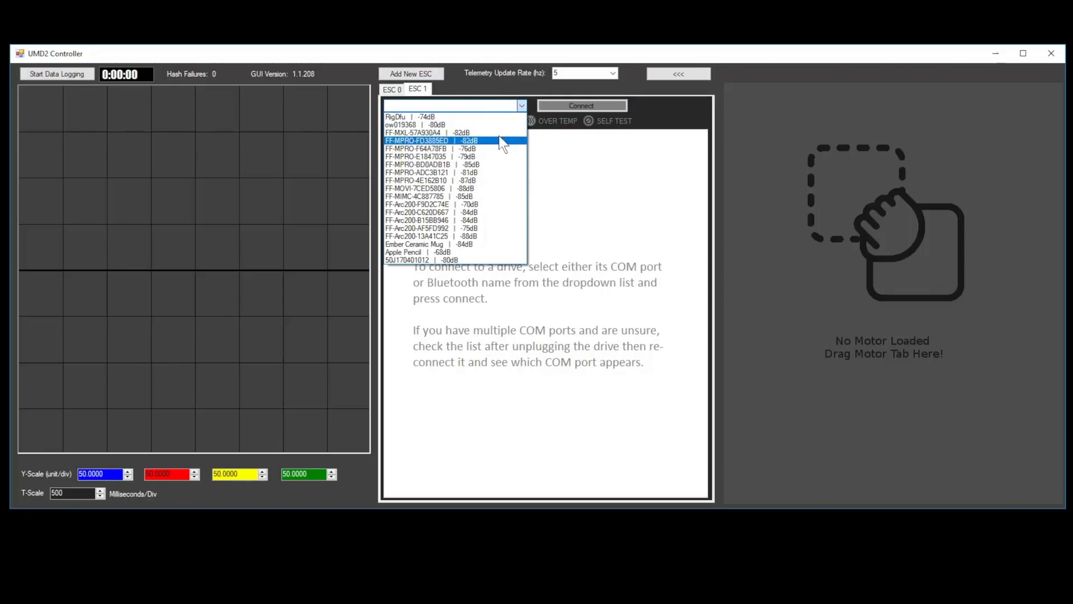
left_click(462, 204)
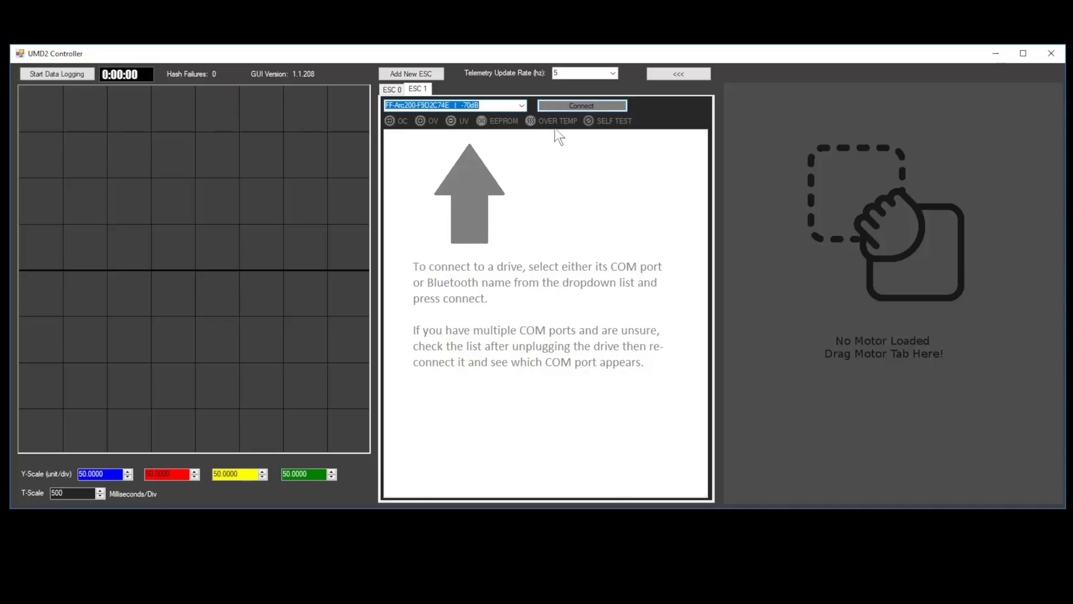
left_click(570, 105)
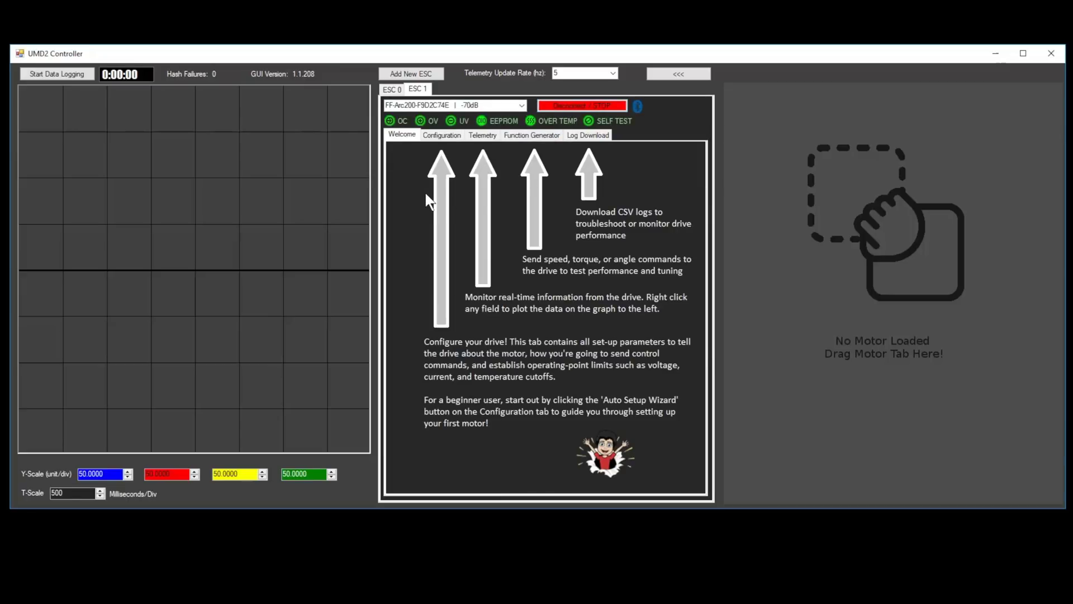
left_click(391, 89)
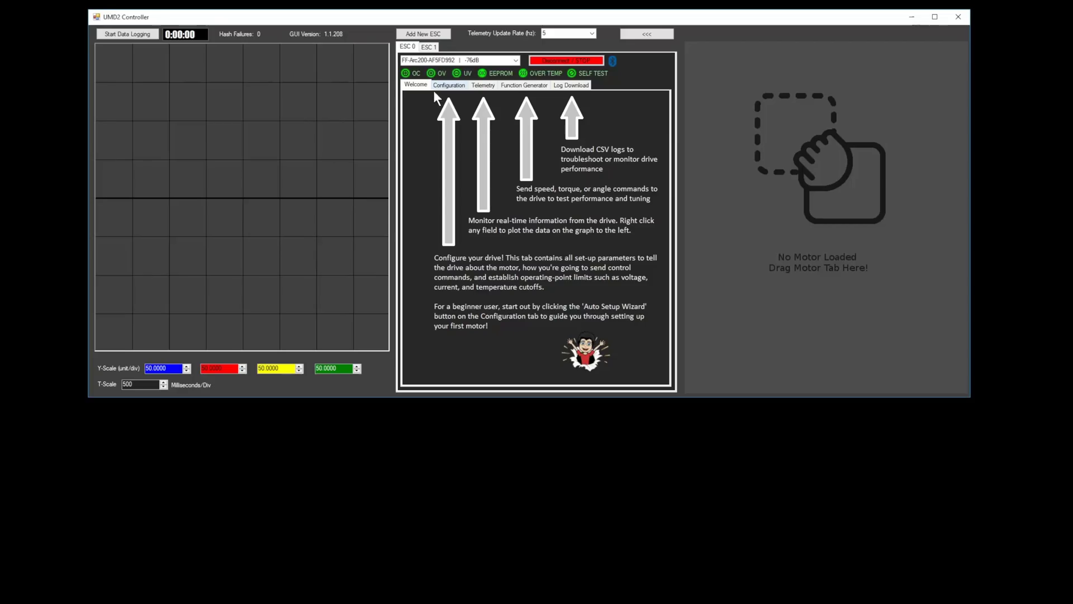
Step: Start the Setup Wizard from the first drive's Configuration tab
left_click(436, 137)
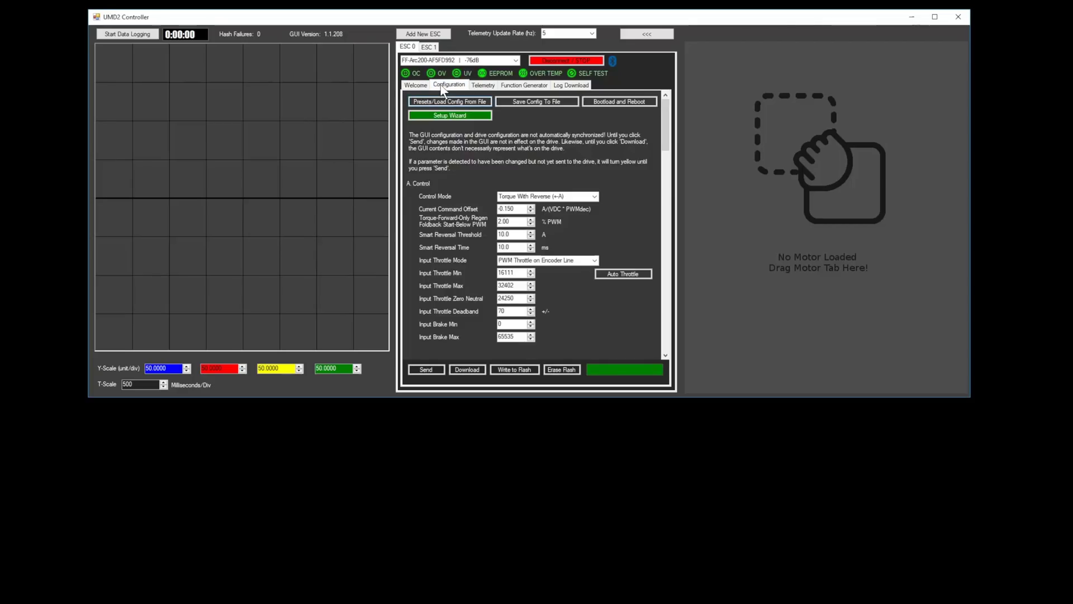
left_click(449, 115)
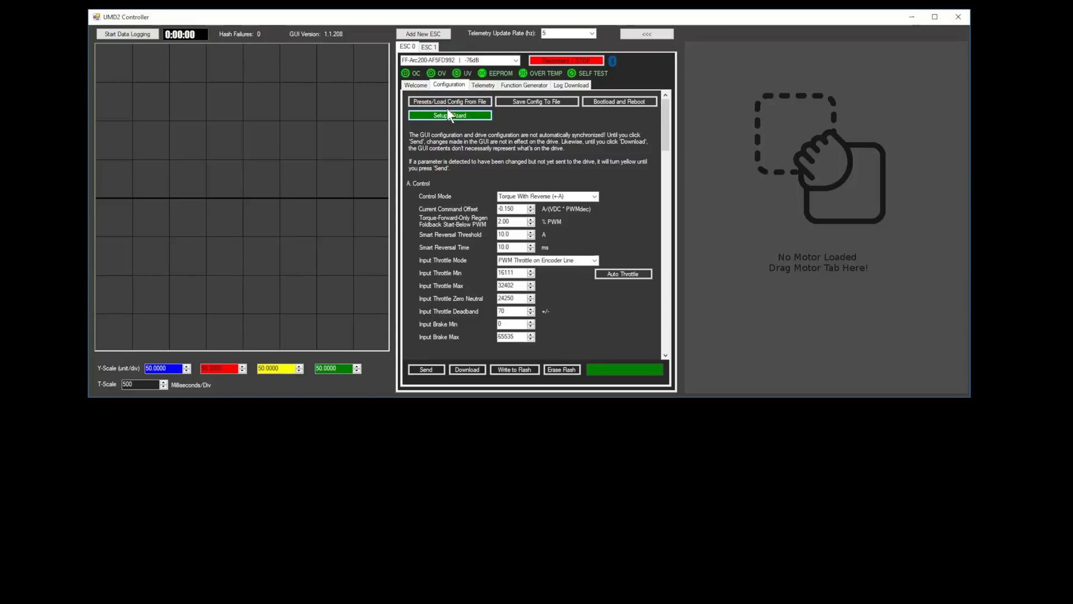
left_click(448, 114)
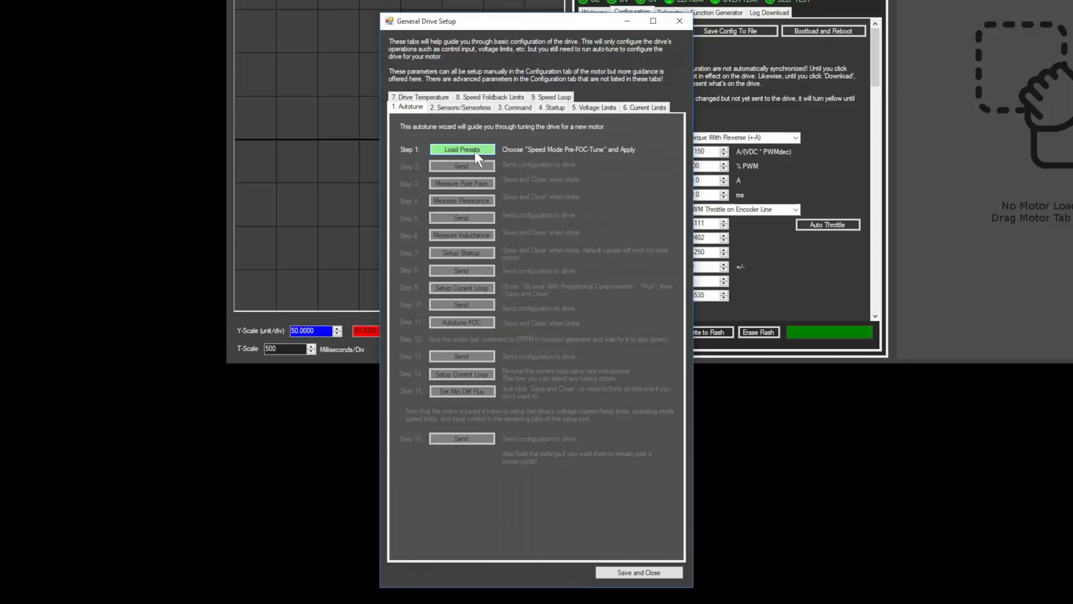
Step: Apply the Speed Mode Pre-FOC-Tune preset and send it to the drive
left_click(475, 151)
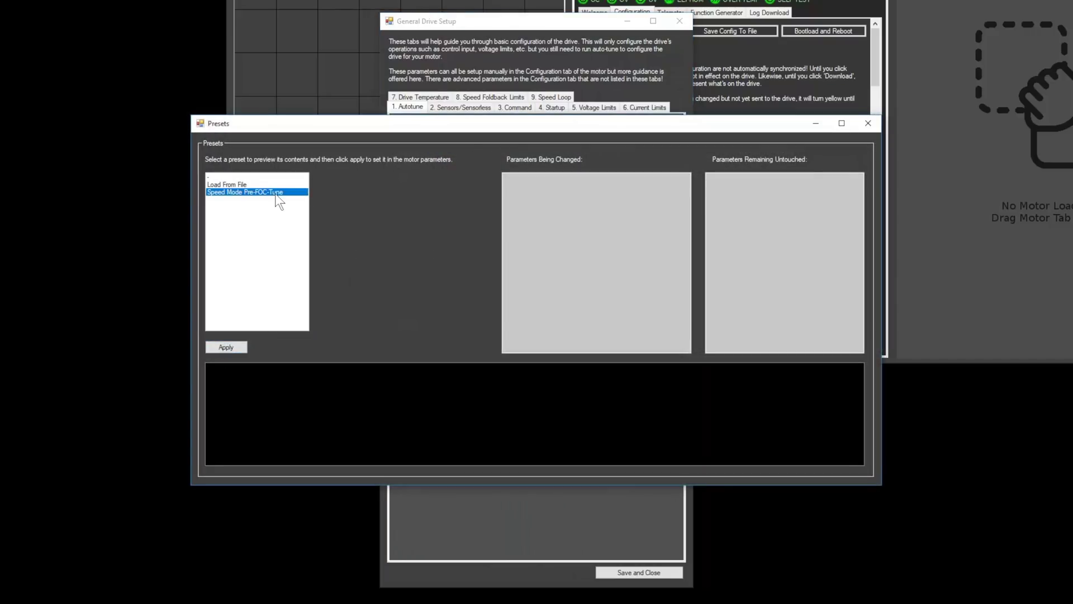
left_click(274, 194)
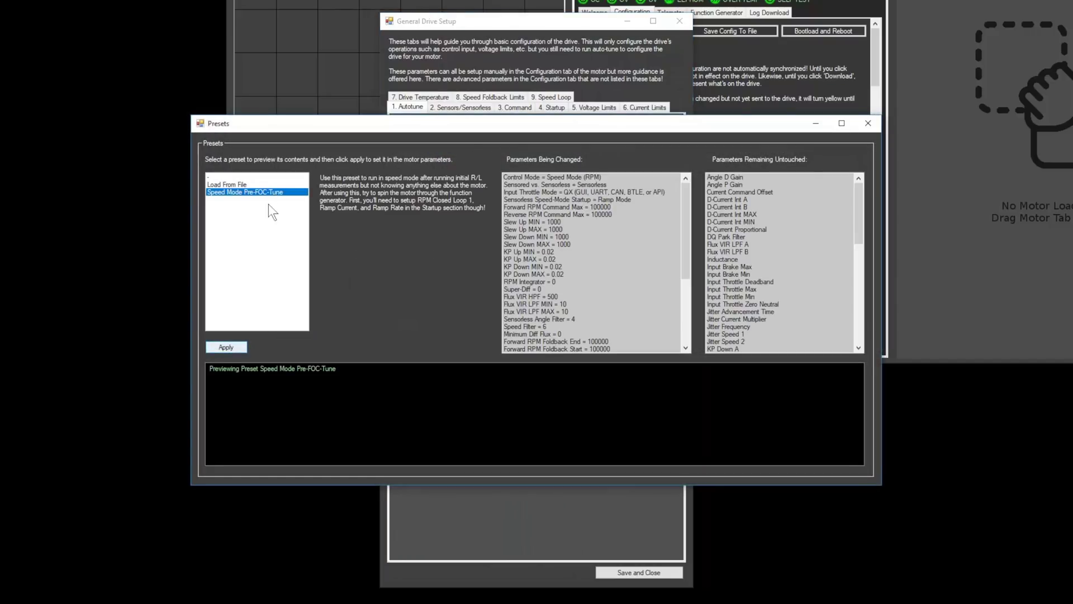
left_click(232, 346)
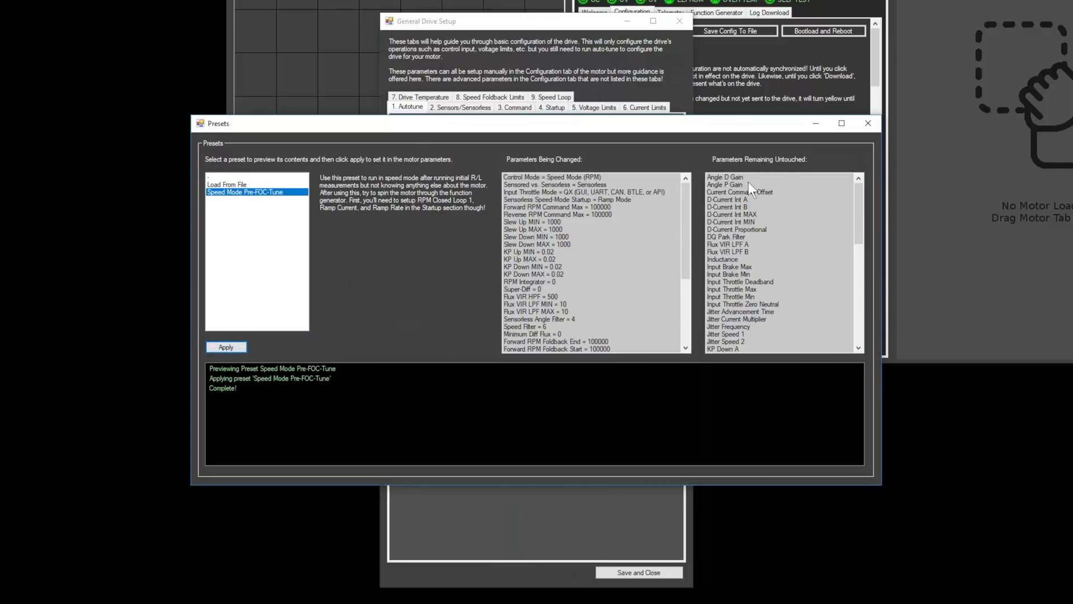
left_click(868, 123)
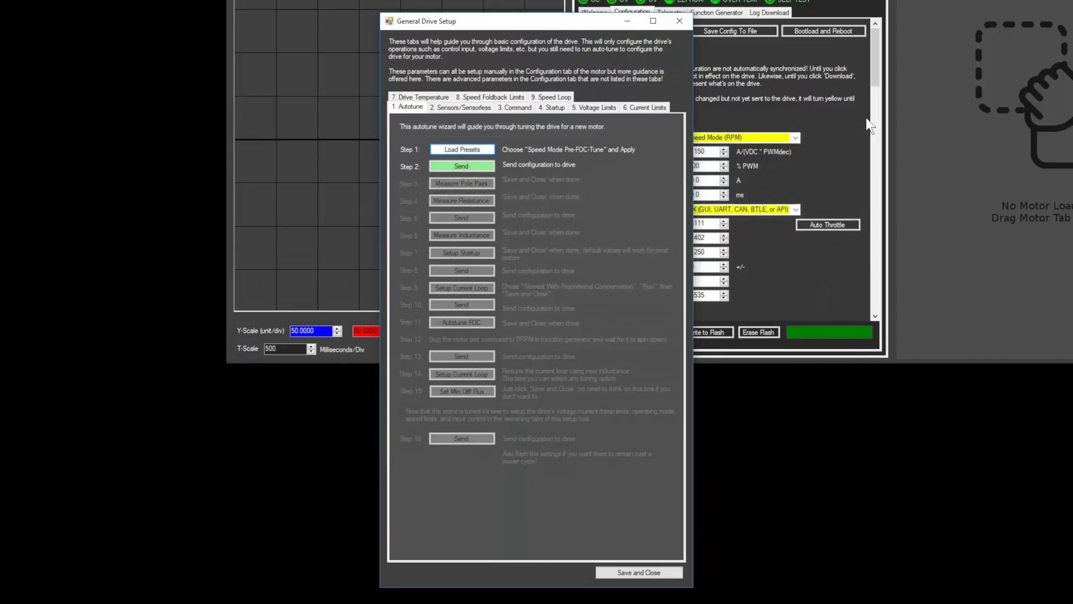
left_click(464, 165)
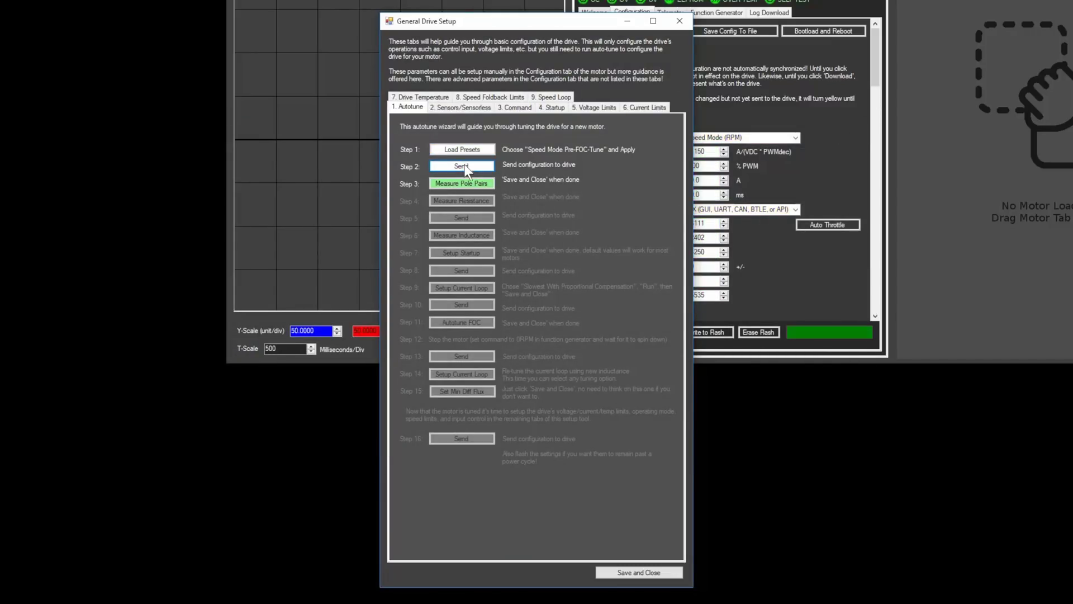
Step: Measure 7 pole pairs, save the measured resistance of 19.61, and send the configuration
left_click(461, 184)
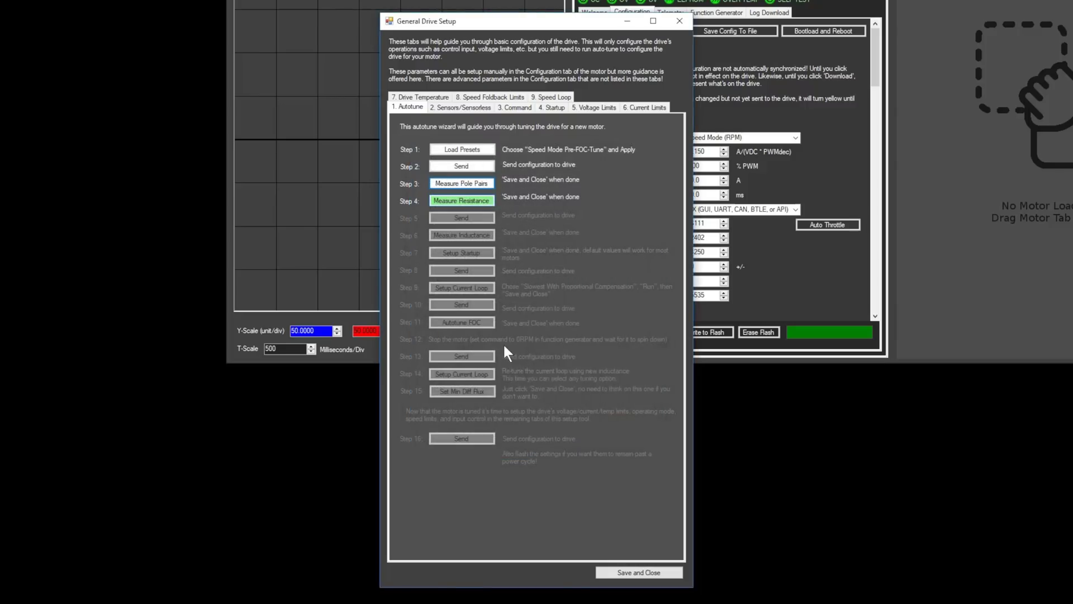
left_click(467, 200)
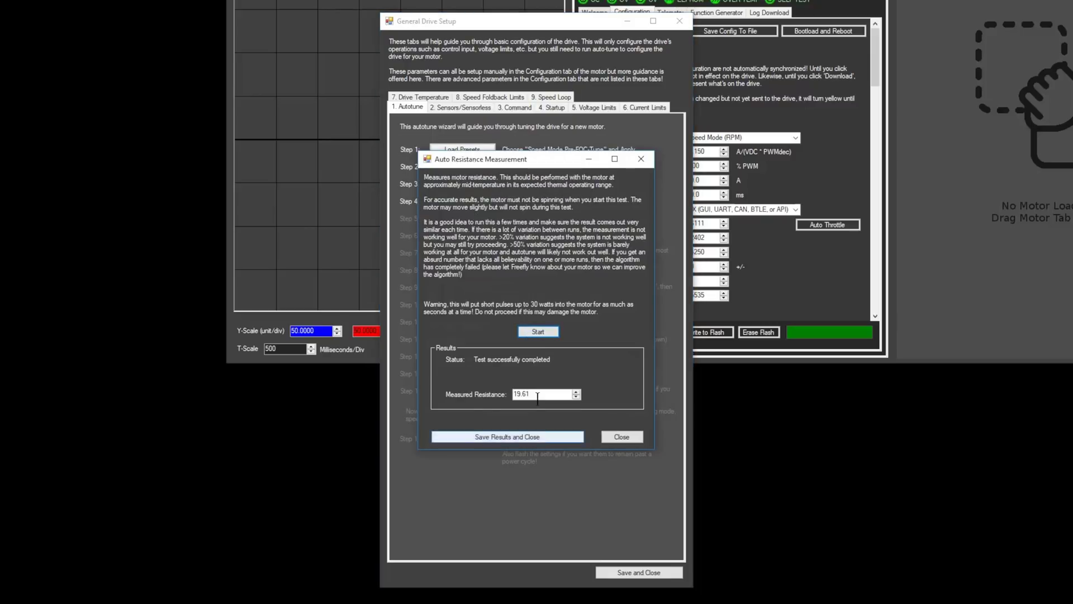
left_click(497, 438)
left_click(457, 217)
Step: Measure and save inductance 28.03, accept default startup settings, and send the configuration
left_click(460, 234)
left_click(538, 343)
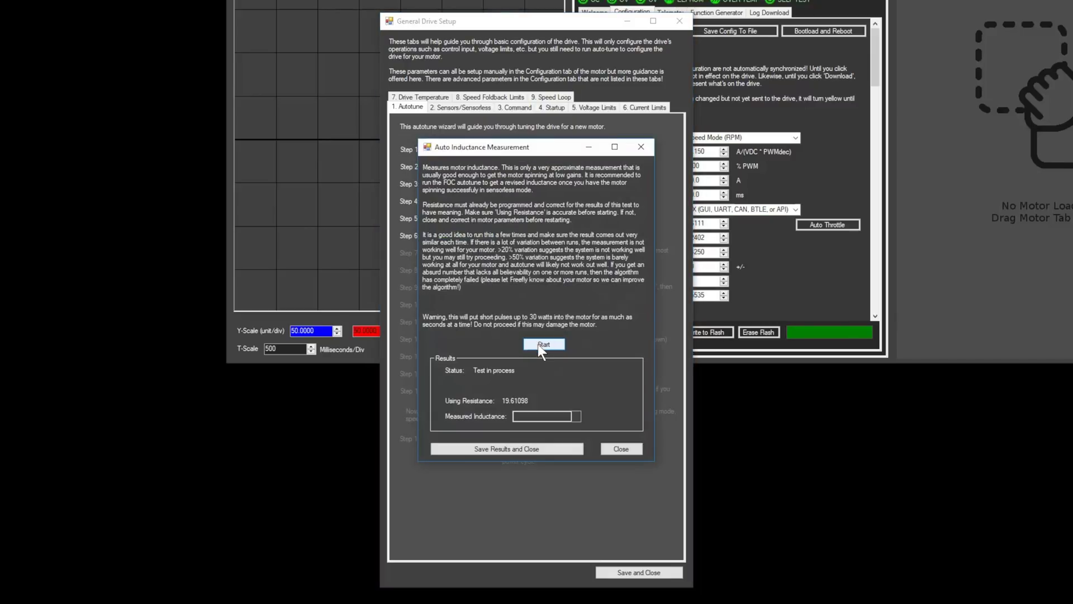
left_click(538, 447)
left_click(468, 253)
left_click(495, 420)
left_click(461, 270)
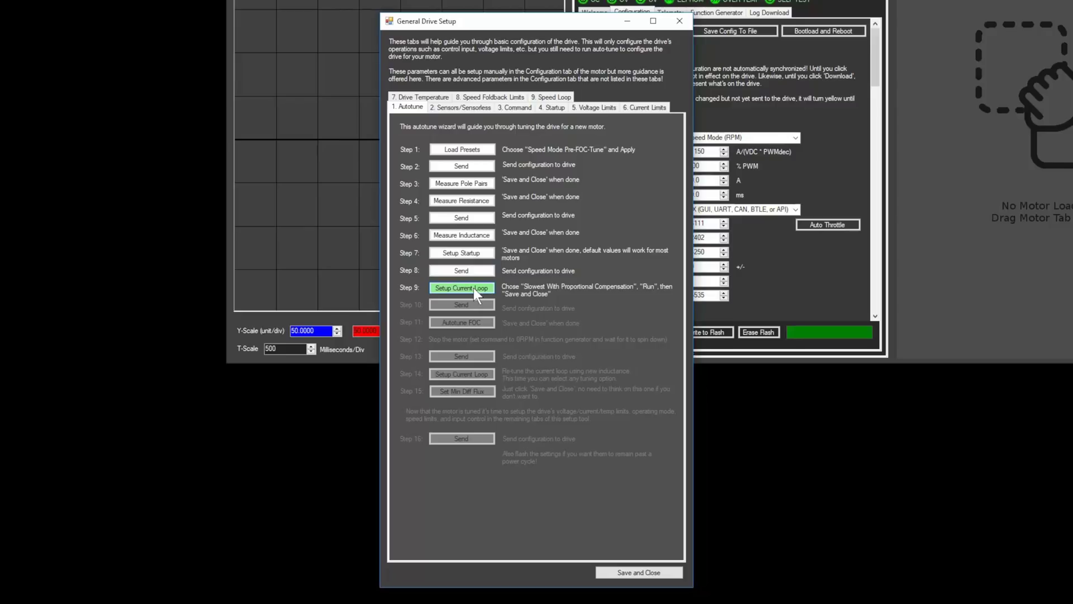
Step: Tune the current loop with Slowest With Proportional Compensation, save the gains, and send them
left_click(474, 287)
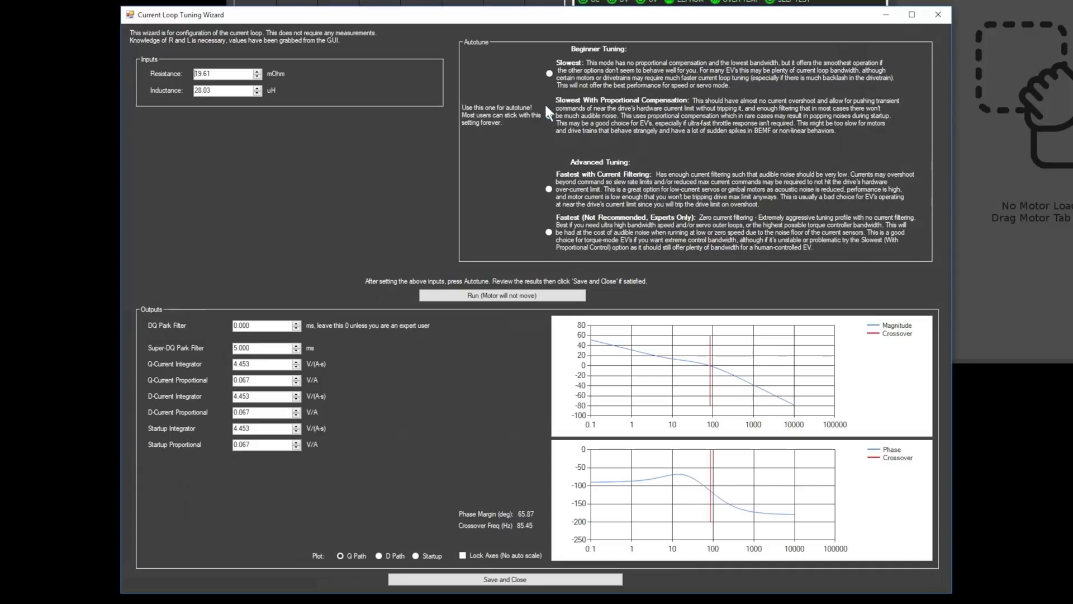
left_click(495, 292)
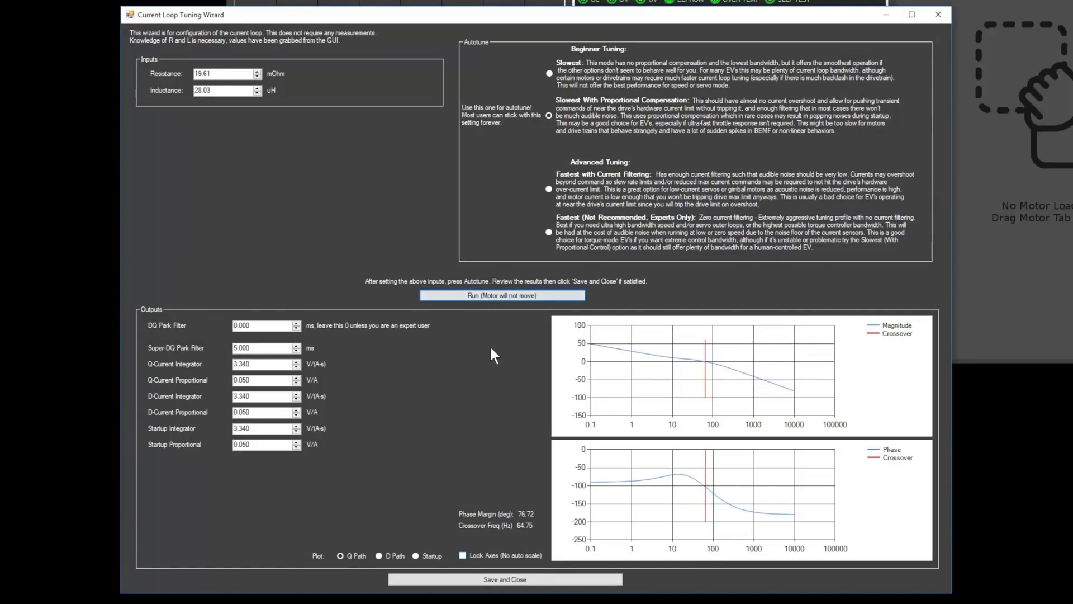
left_click(515, 580)
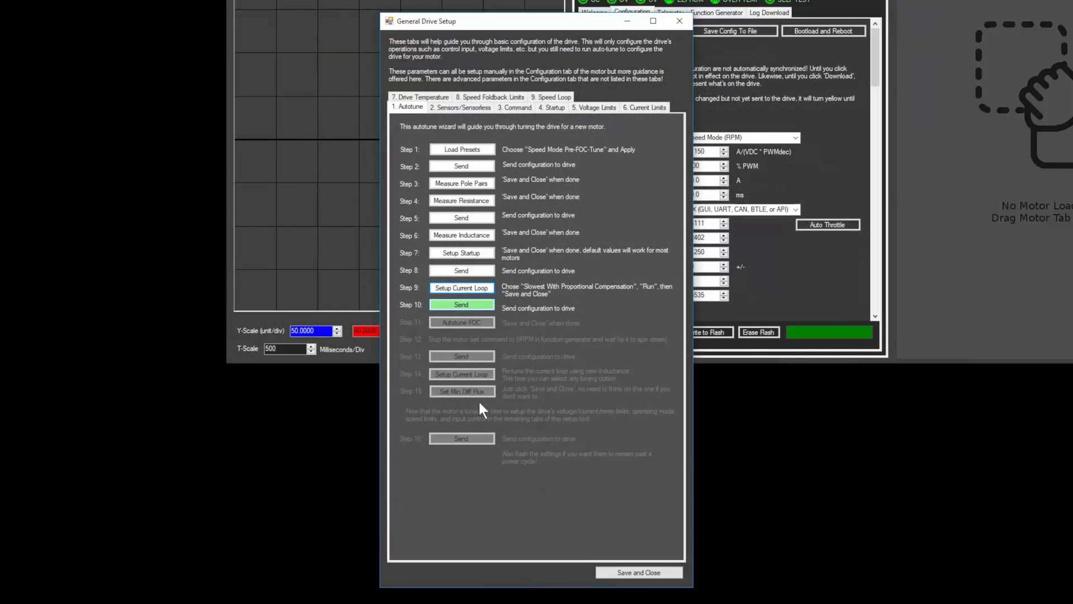
left_click(474, 304)
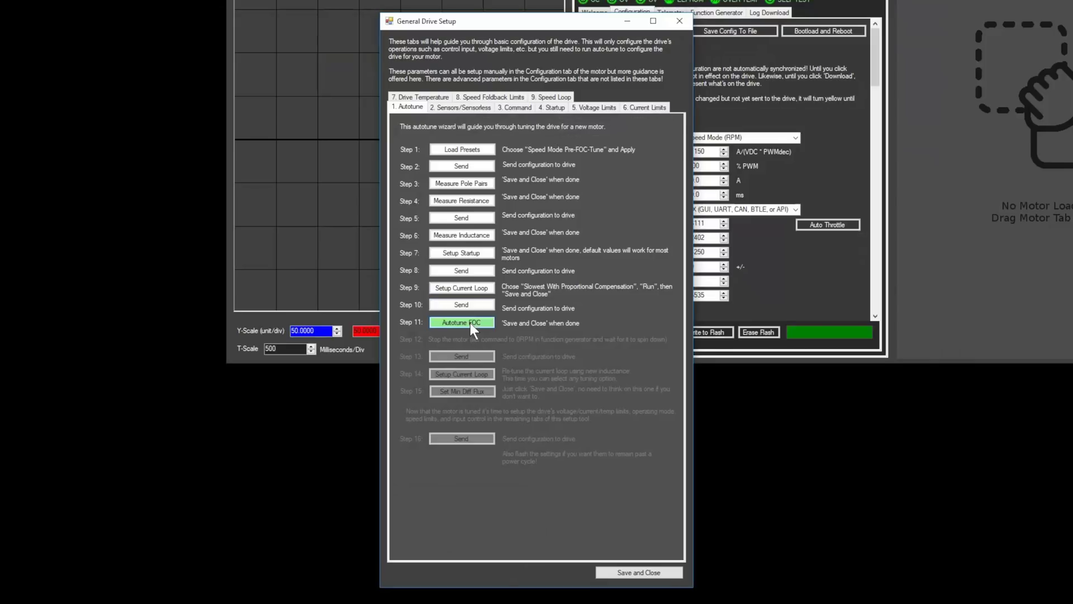
left_click(471, 323)
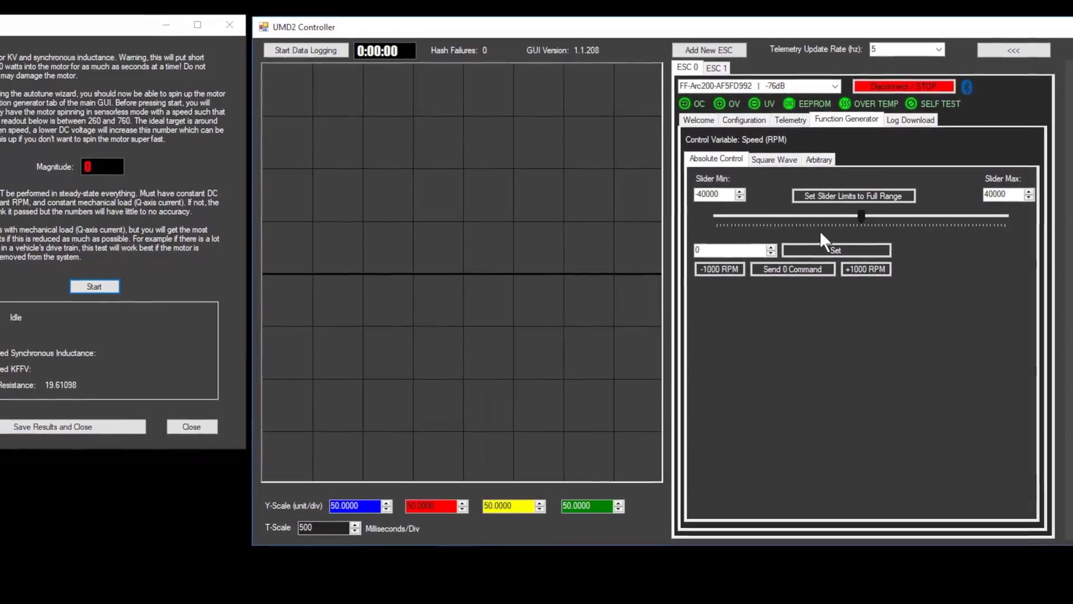
Step: Spin the motor, run FOC autotune (inductance 15.97, KFFV 0.003255), then command 0 RPM
left_click_drag(872, 213, 893, 215)
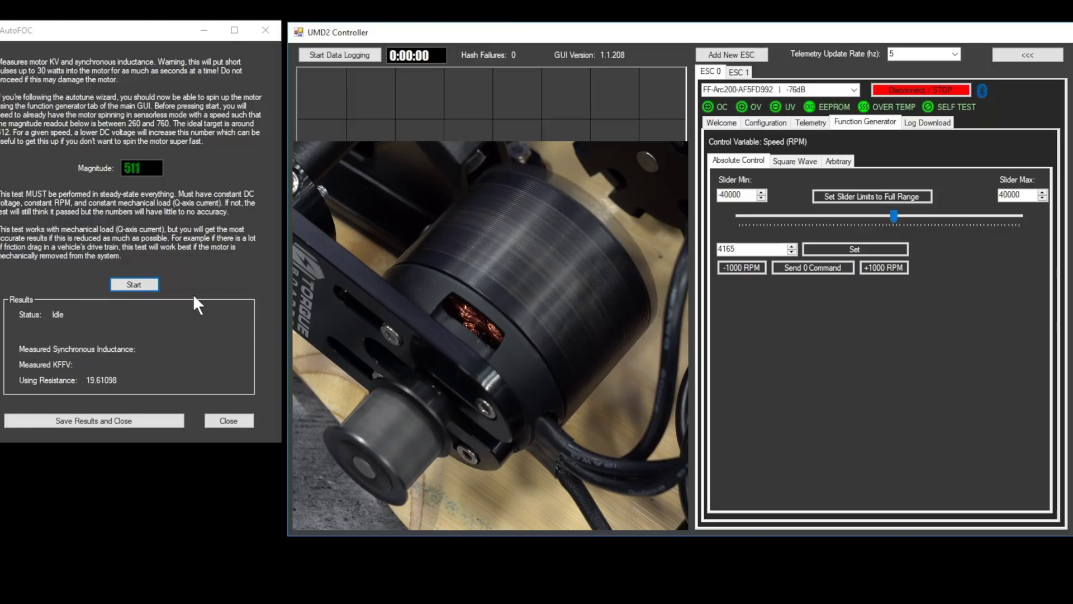
left_click(140, 283)
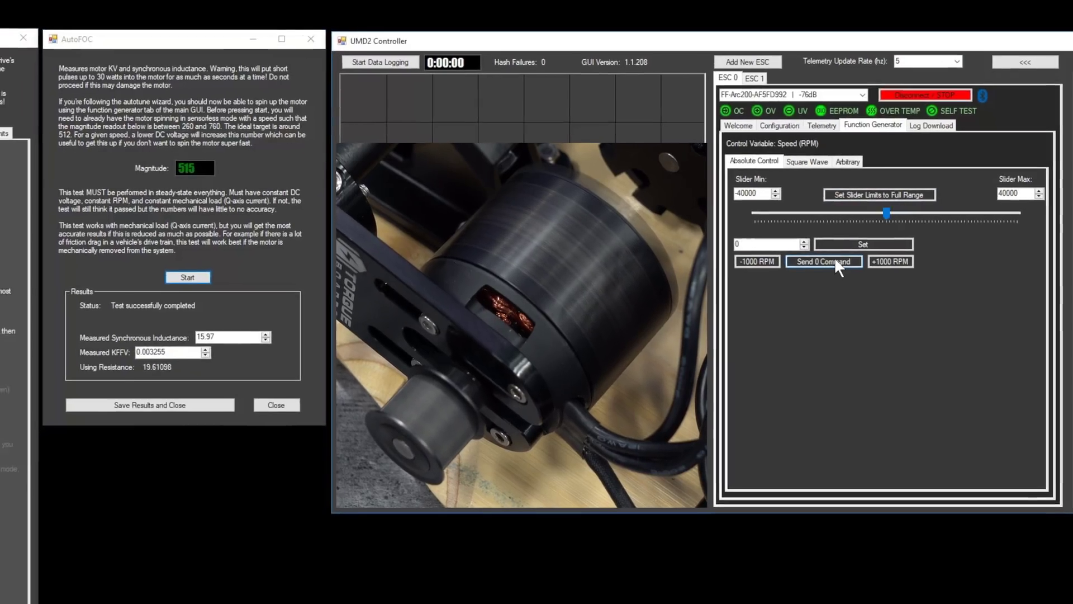
left_click(826, 268)
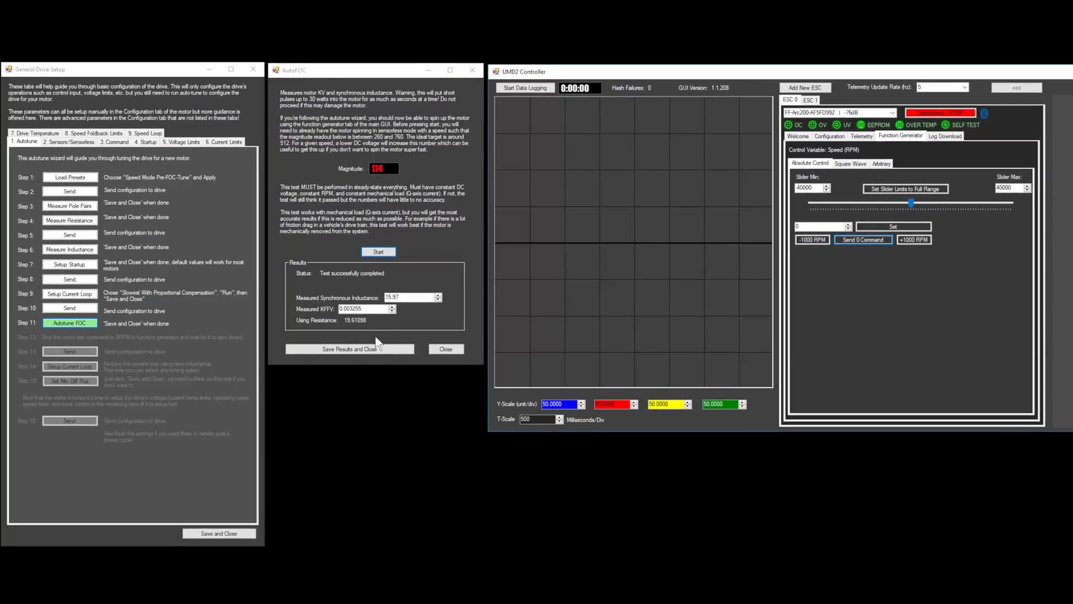
Step: Save the FOC autotune results, send the configuration, and rerun and keep the current loop tuning
left_click(356, 351)
left_click(78, 353)
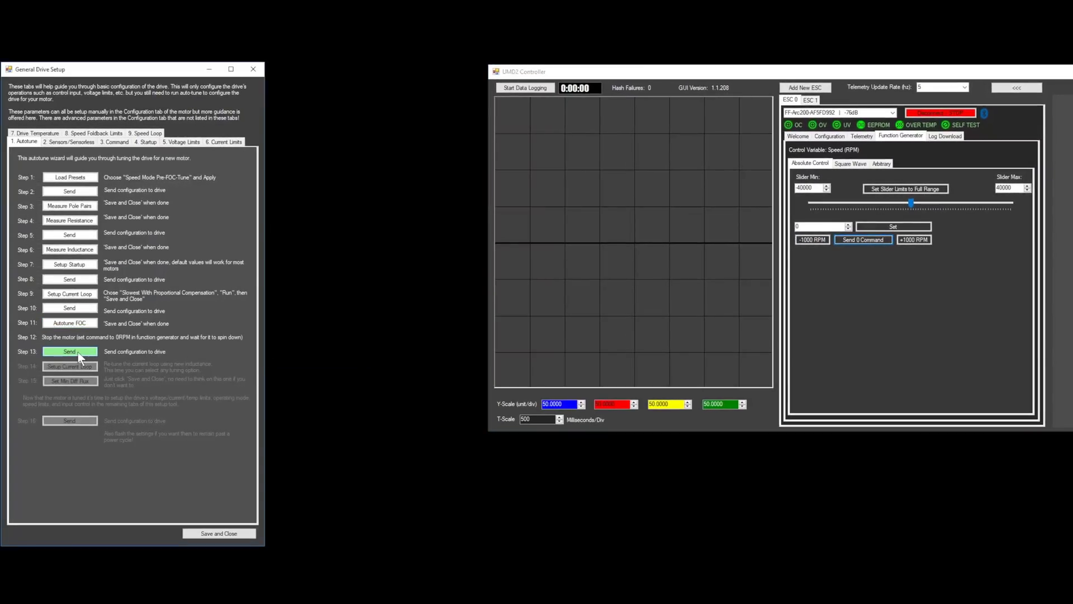
left_click(70, 351)
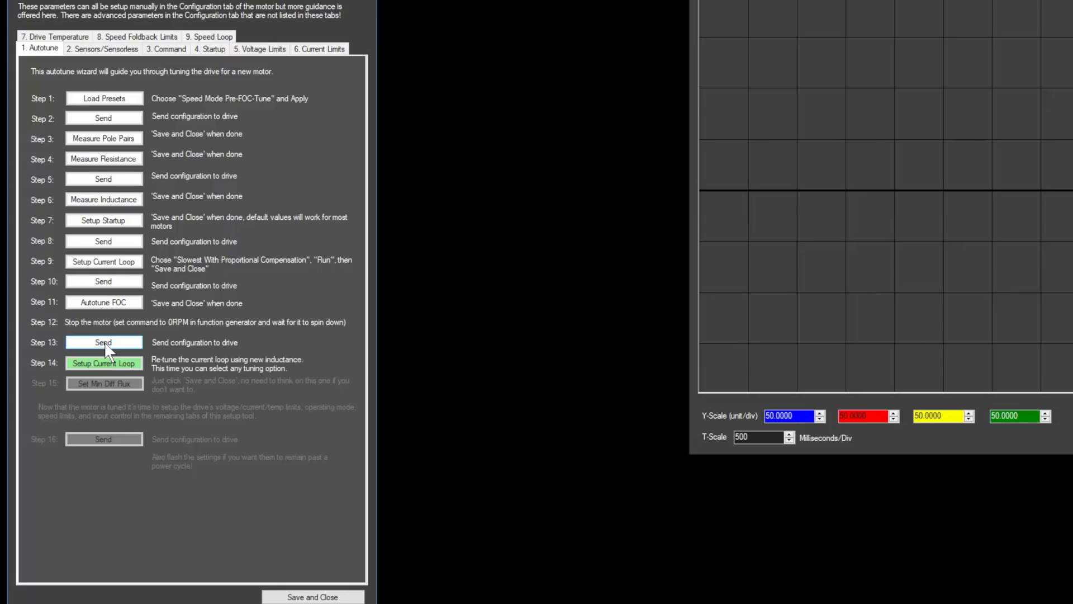
left_click(101, 361)
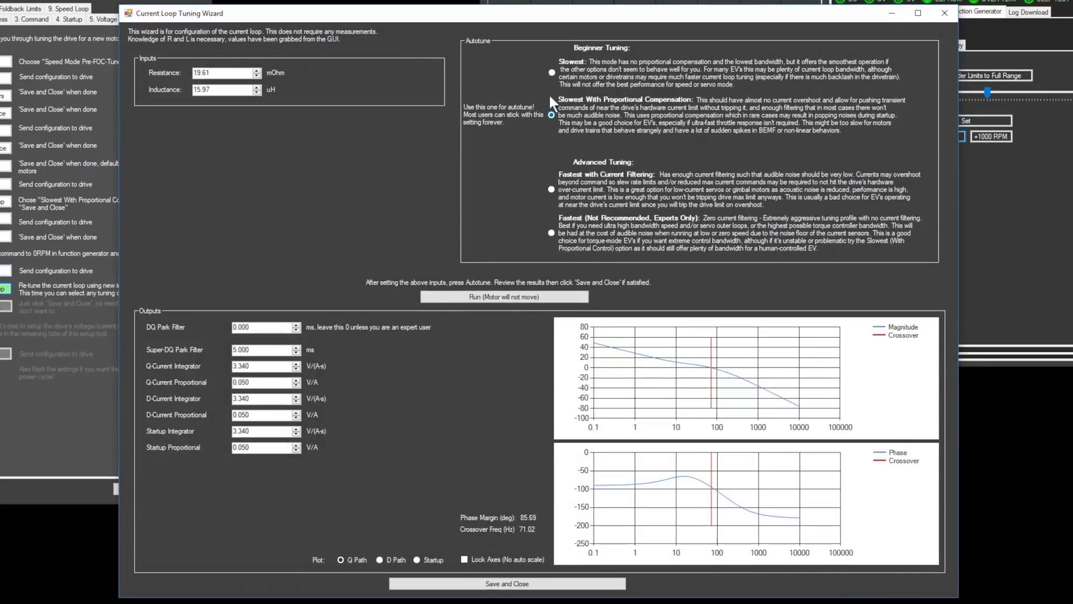
left_click(474, 298)
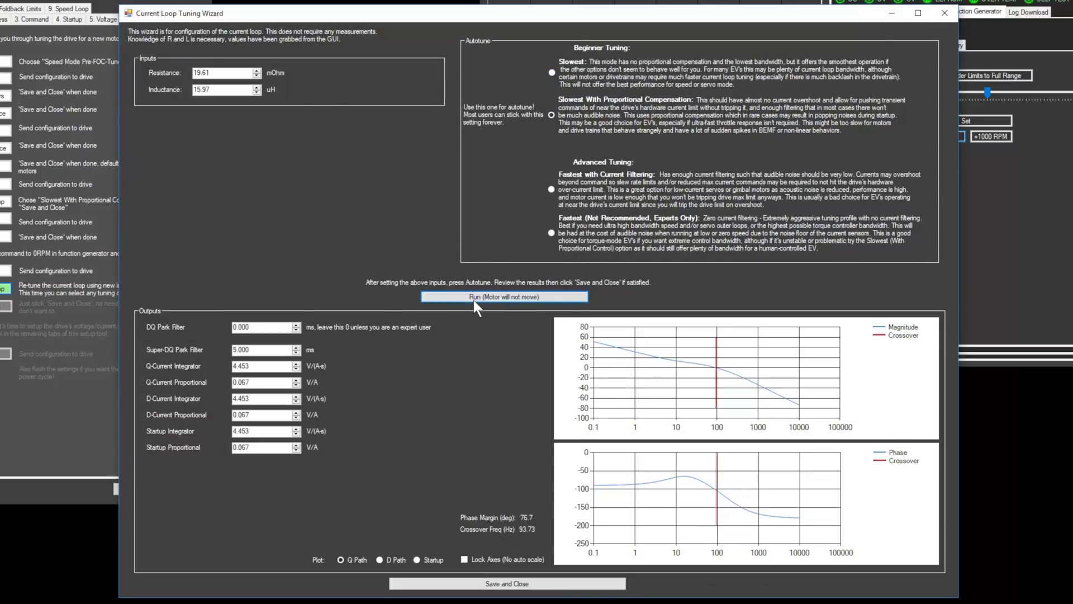
left_click(481, 584)
Step: Save minimum differential flux 0.00111025, send the configuration, and write it to flash
left_click(5, 289)
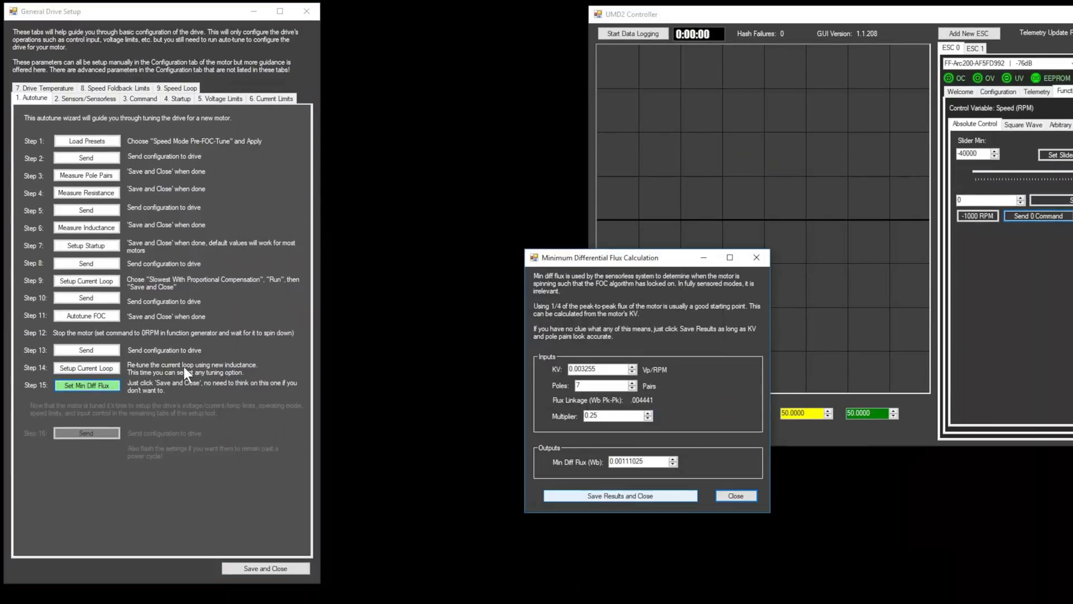
left_click(612, 495)
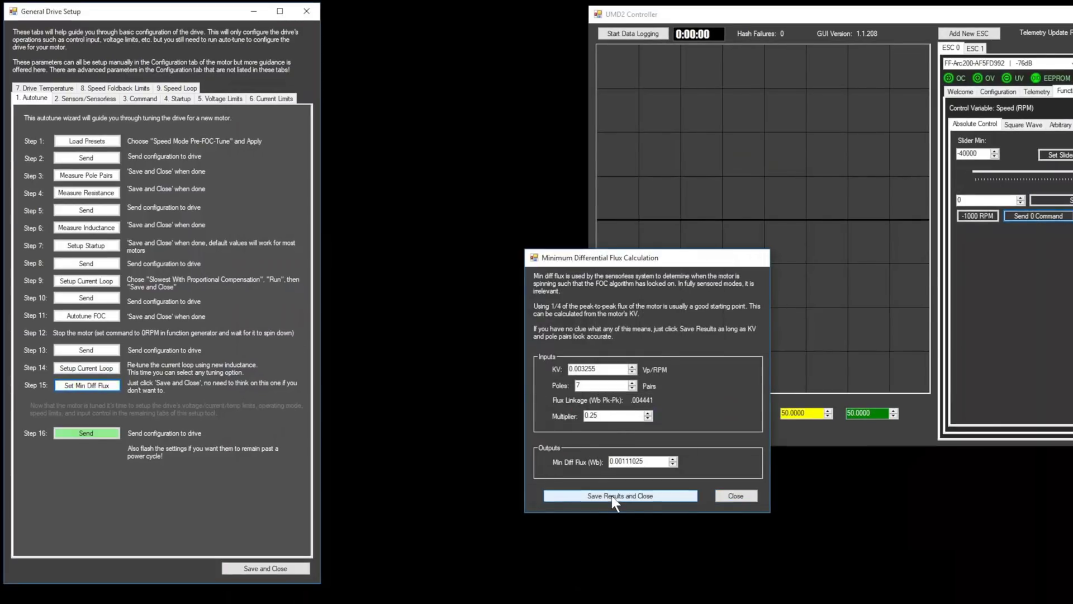
left_click(102, 436)
left_click(744, 111)
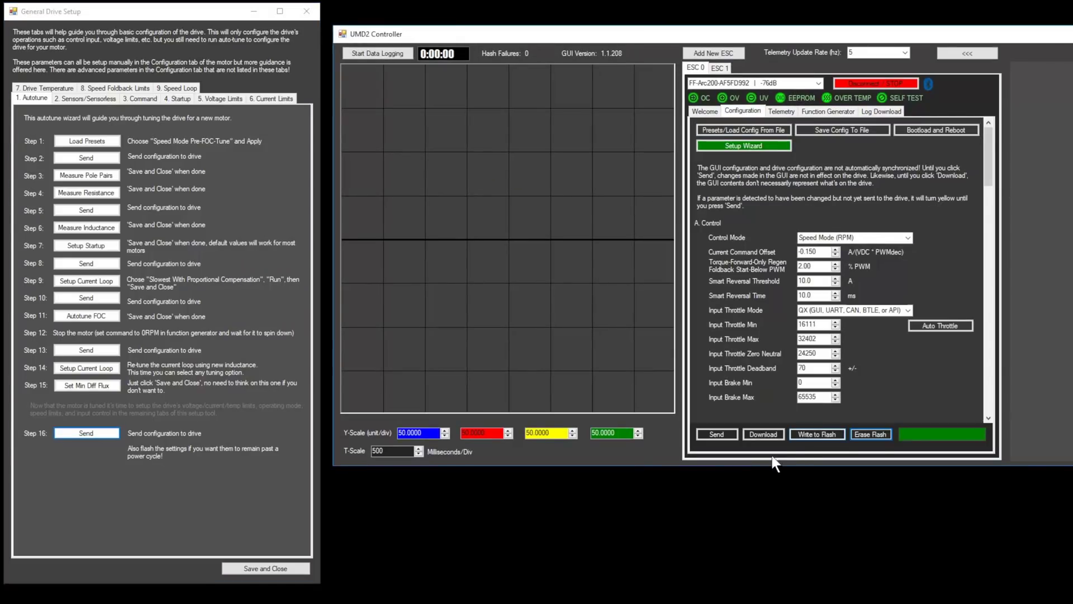
left_click(814, 435)
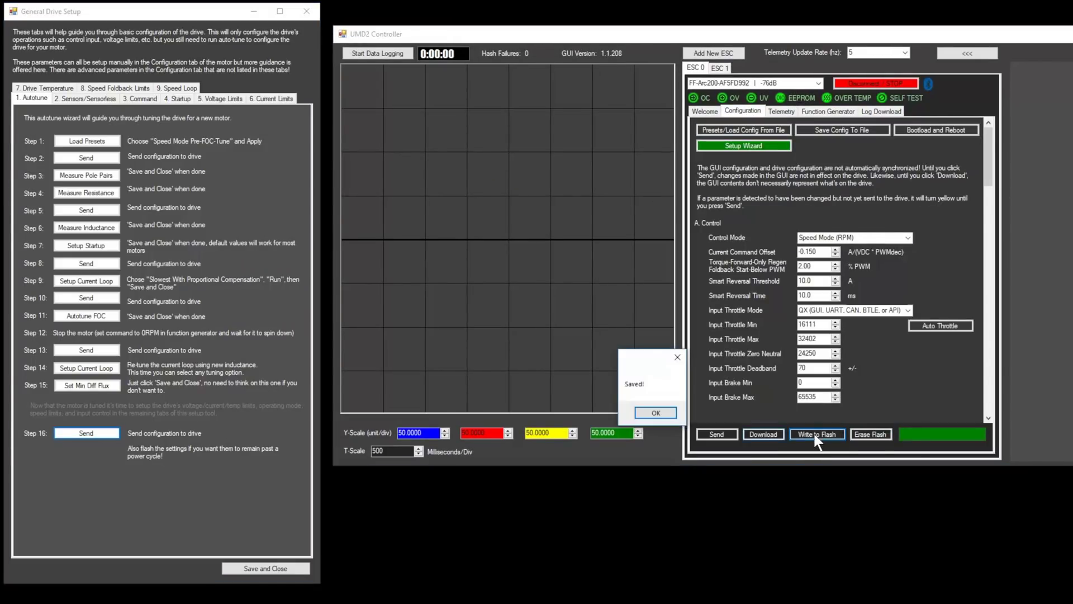
left_click(656, 414)
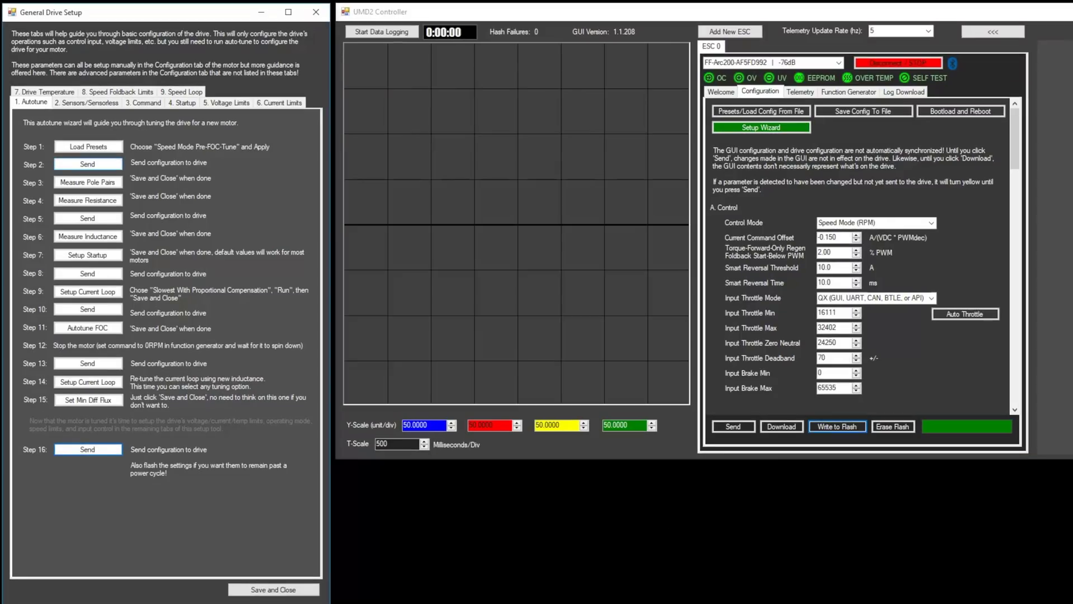
left_click(90, 103)
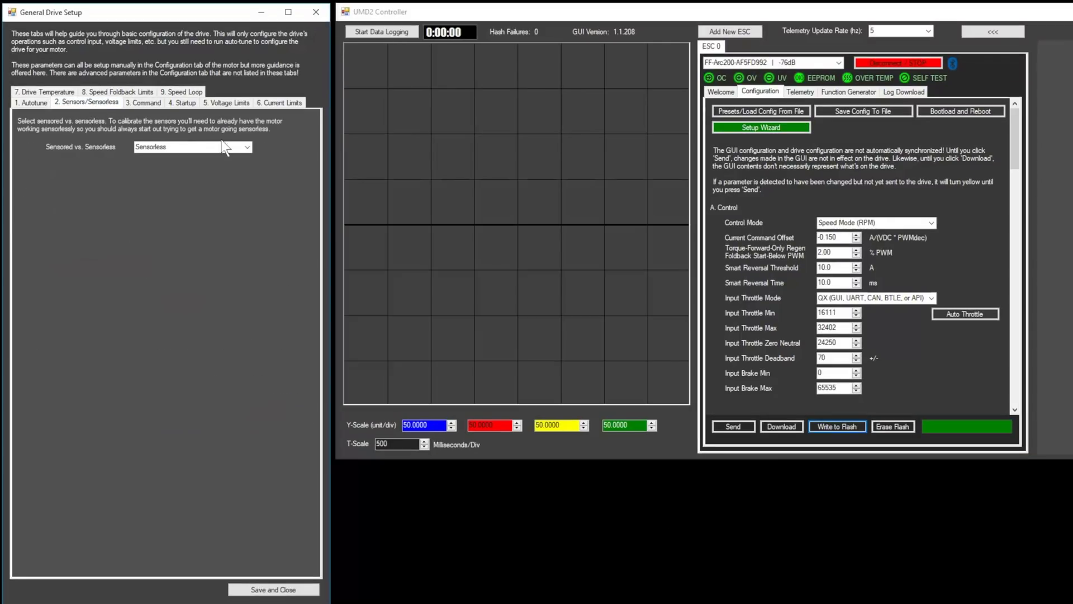
Step: Set Sensored vs. Sensorless to Sensored with 3 Hall Sensor mode
left_click(247, 147)
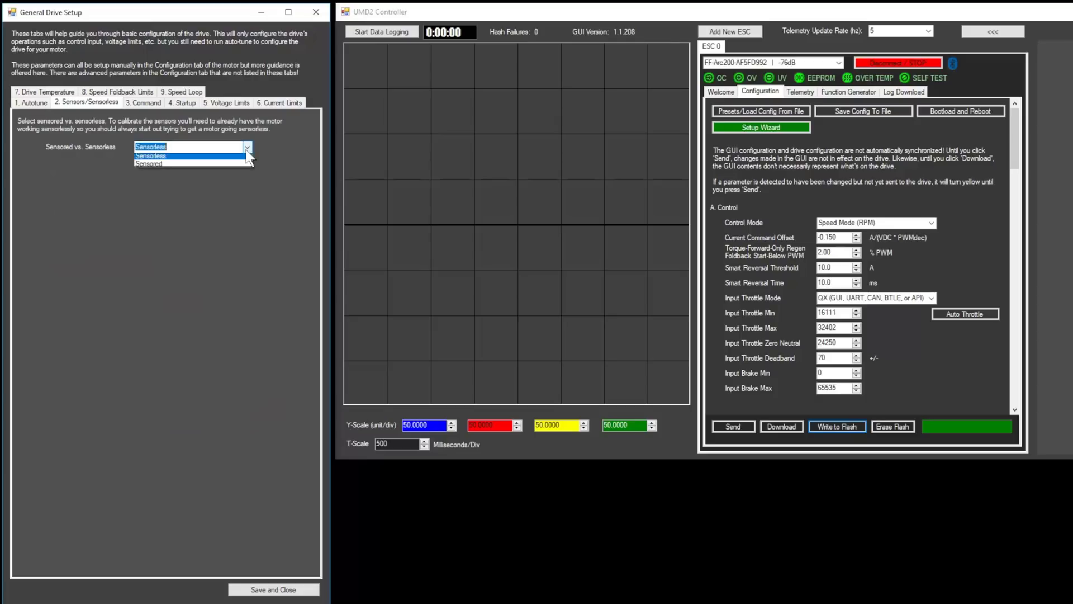
left_click(243, 158)
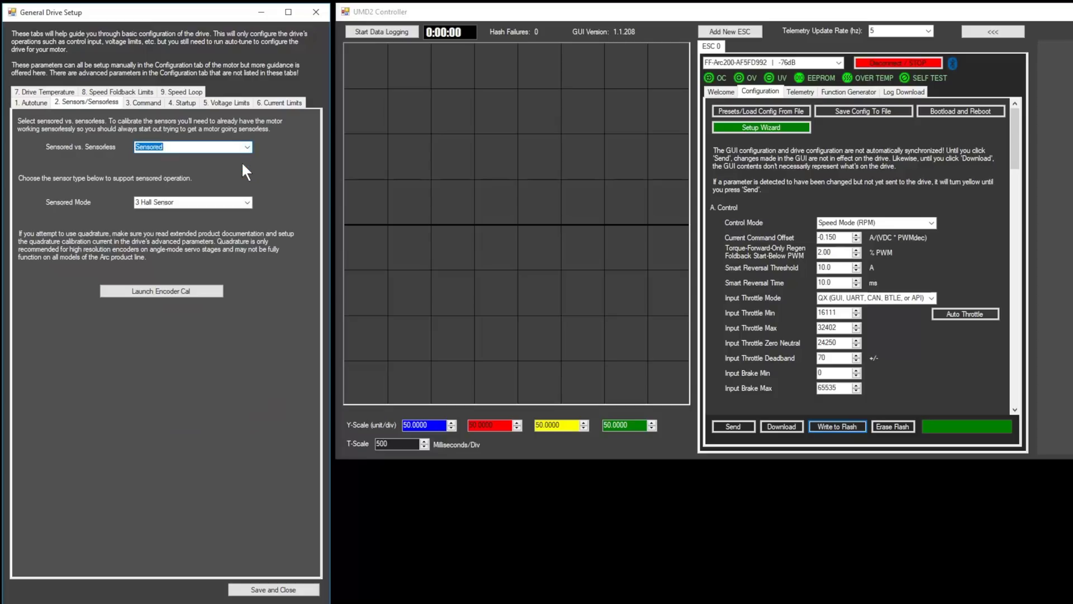
left_click(247, 202)
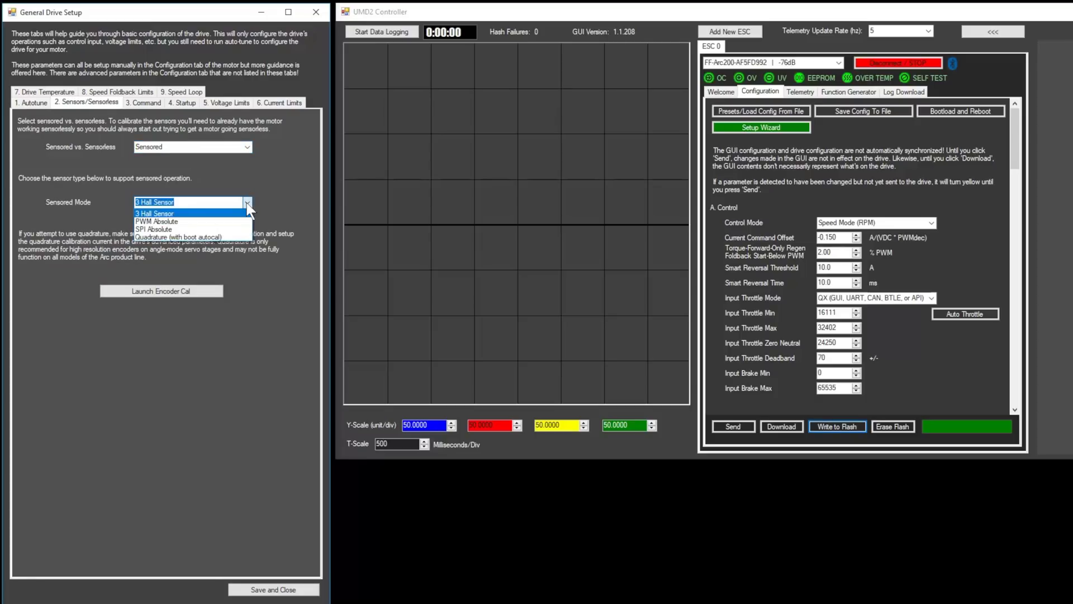
left_click(243, 214)
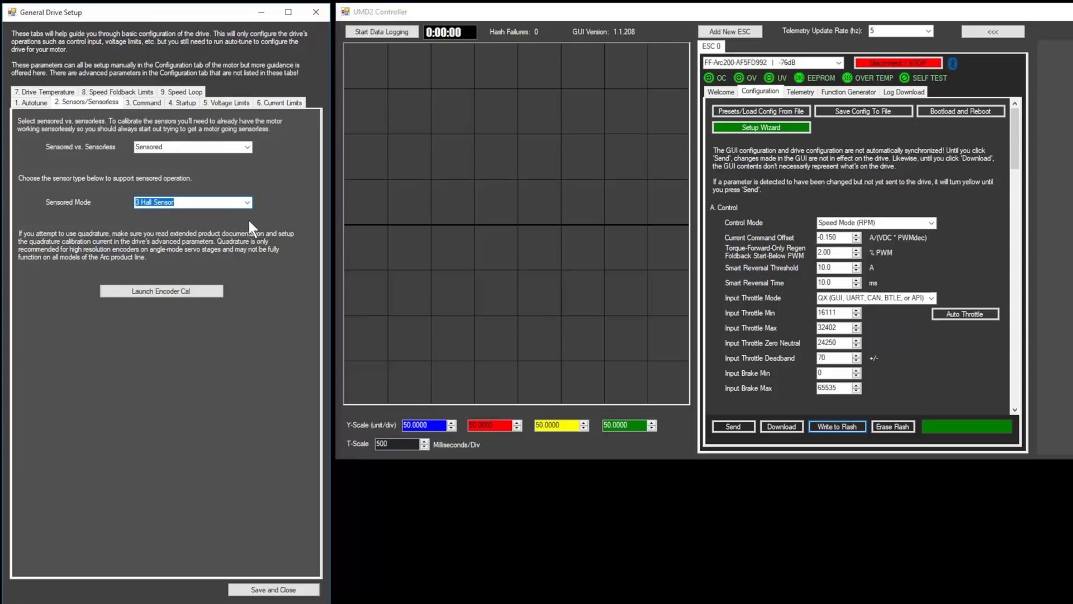
left_click(169, 296)
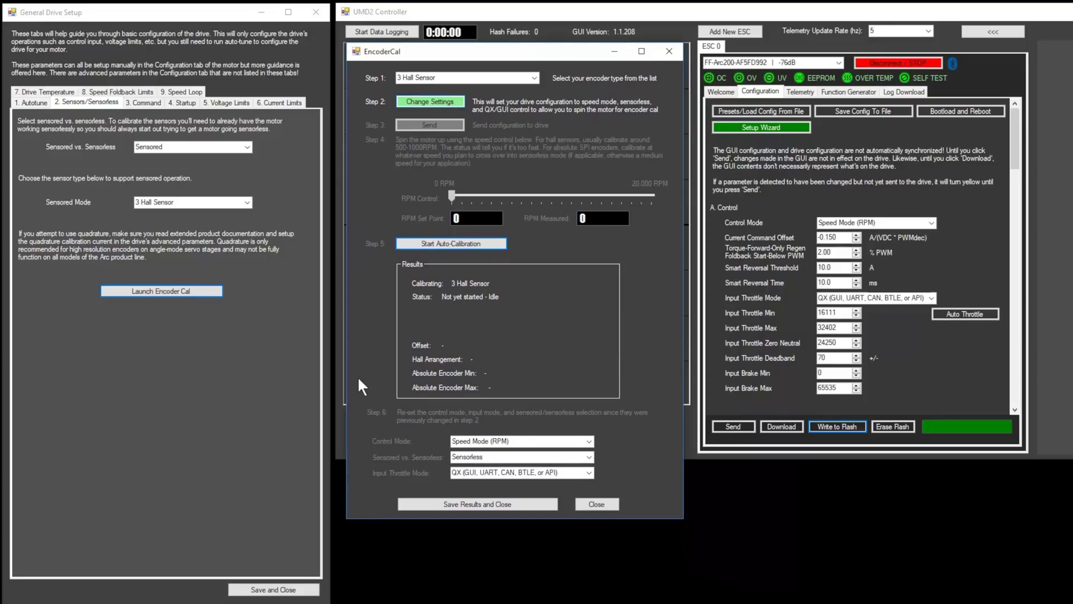
Step: Run hall auto-calibration at low speed (offset 9267, arrangement B) and save the results
left_click(427, 105)
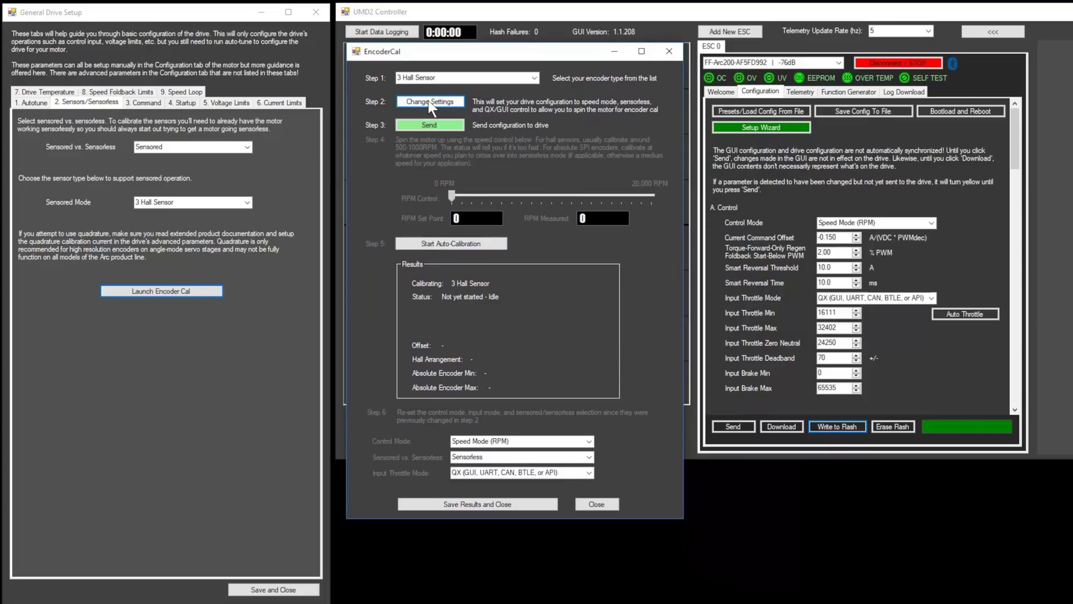
left_click(428, 125)
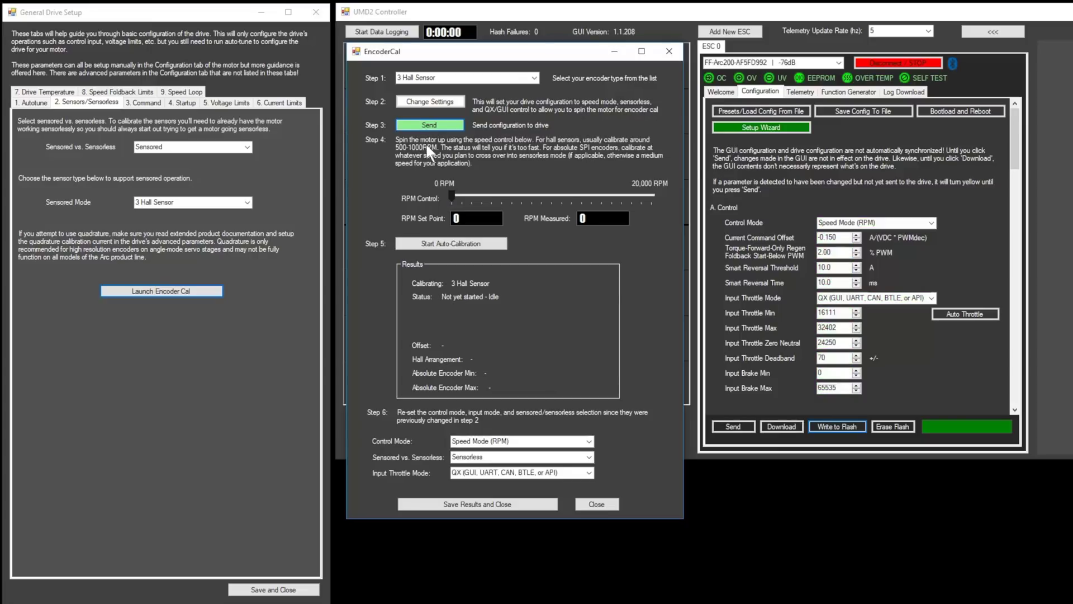
left_click_drag(451, 194, 459, 195)
left_click(436, 246)
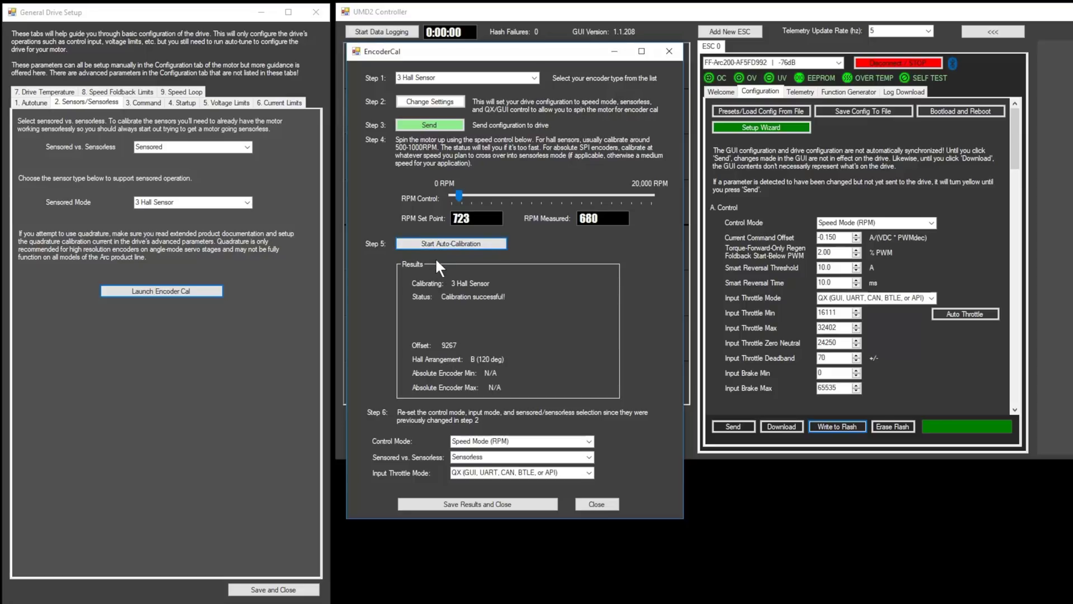
left_click_drag(459, 195, 440, 196)
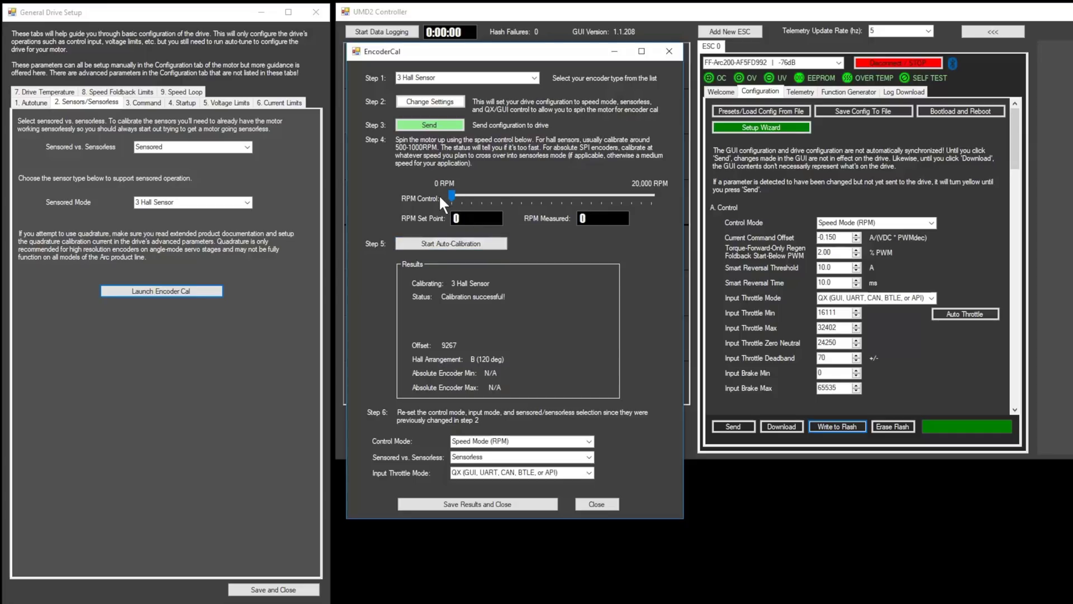
left_click(519, 503)
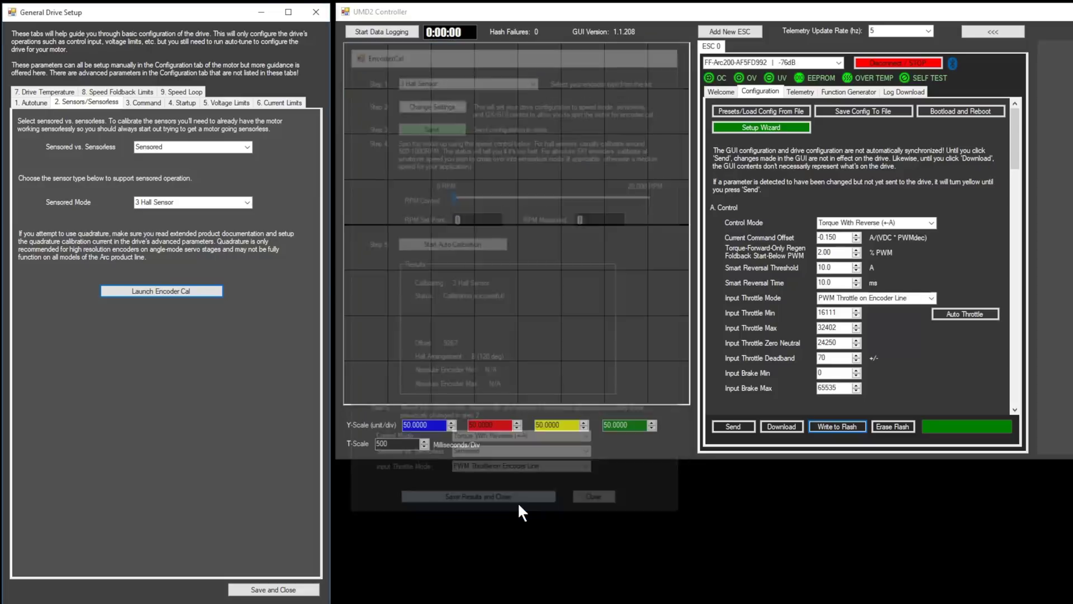
Step: Set Torque With Reverse (+-A) control and PWM Throttle on Encoder Line input, then start throttle setup
left_click(143, 103)
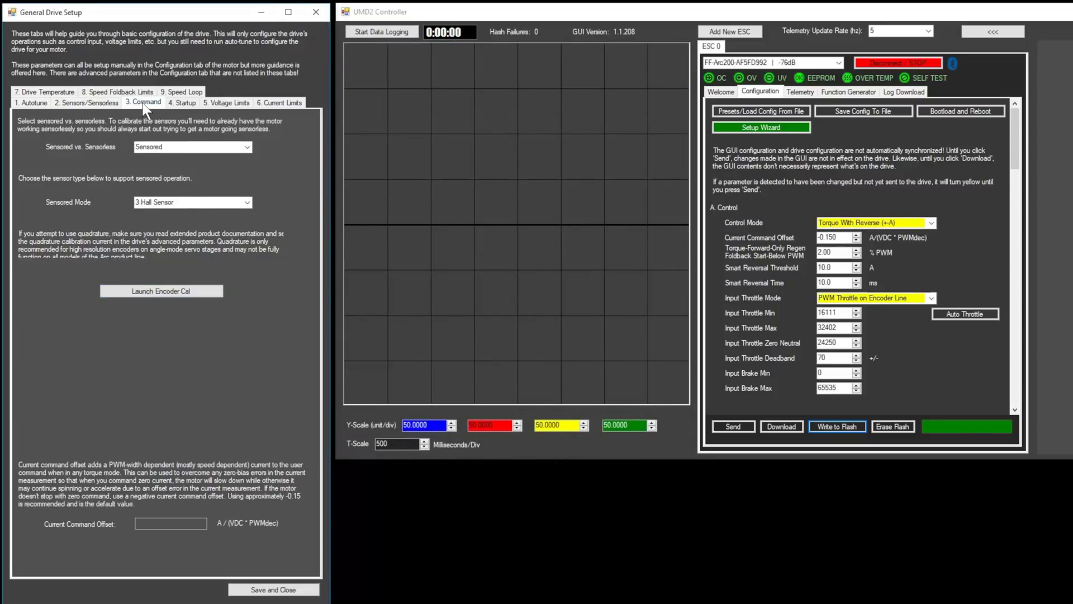
left_click(210, 269)
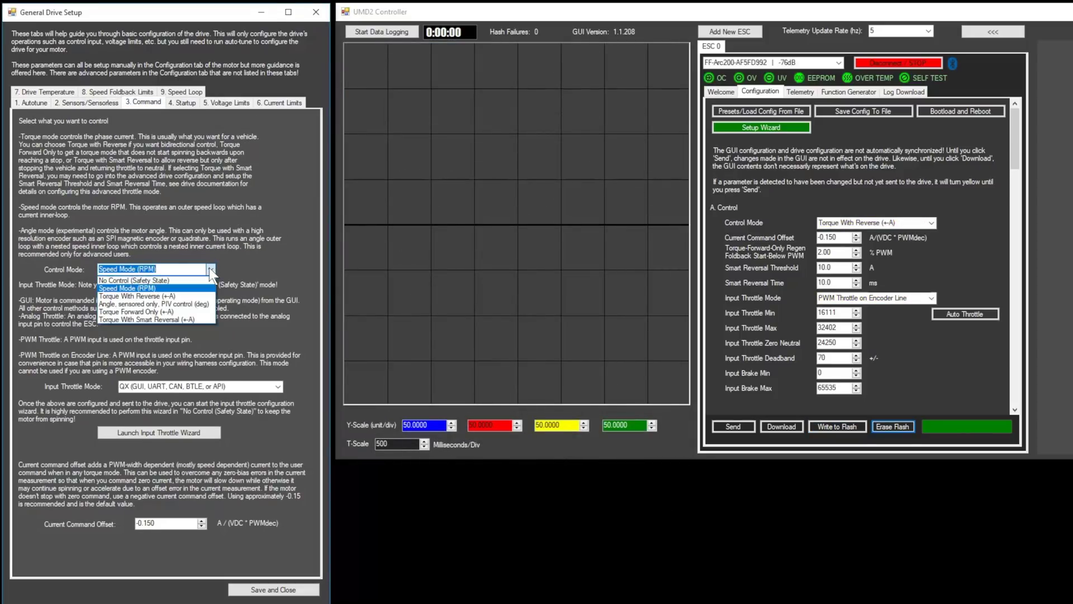
left_click(186, 295)
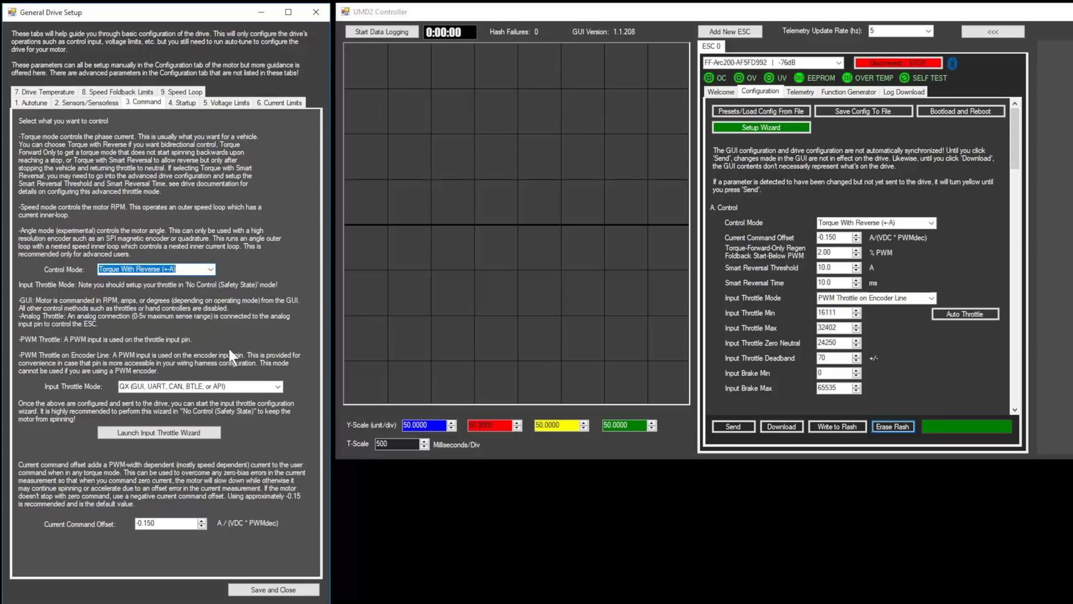
left_click(274, 381)
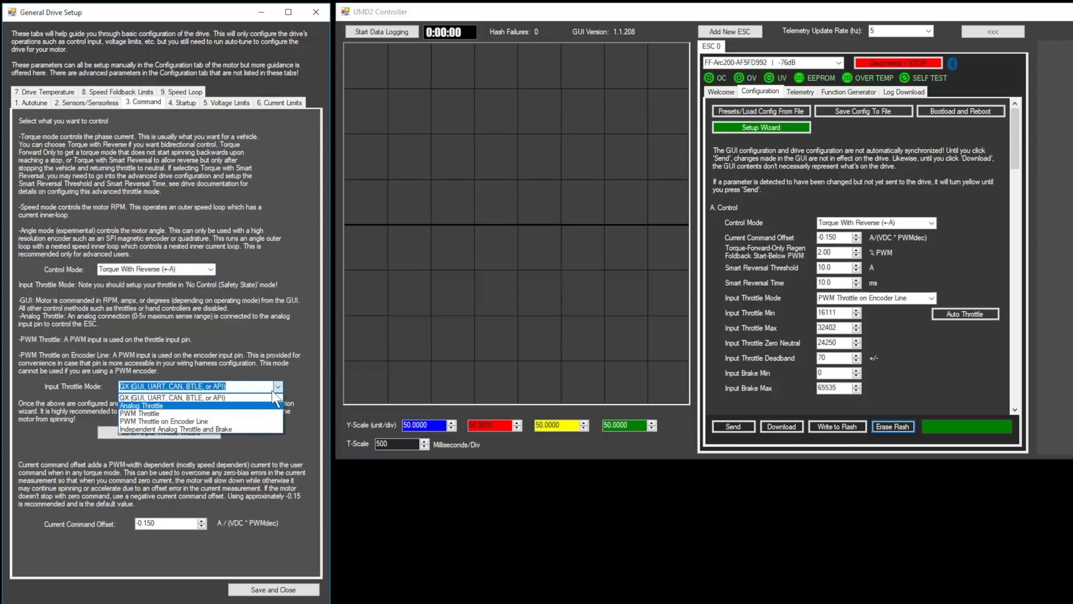
left_click(245, 421)
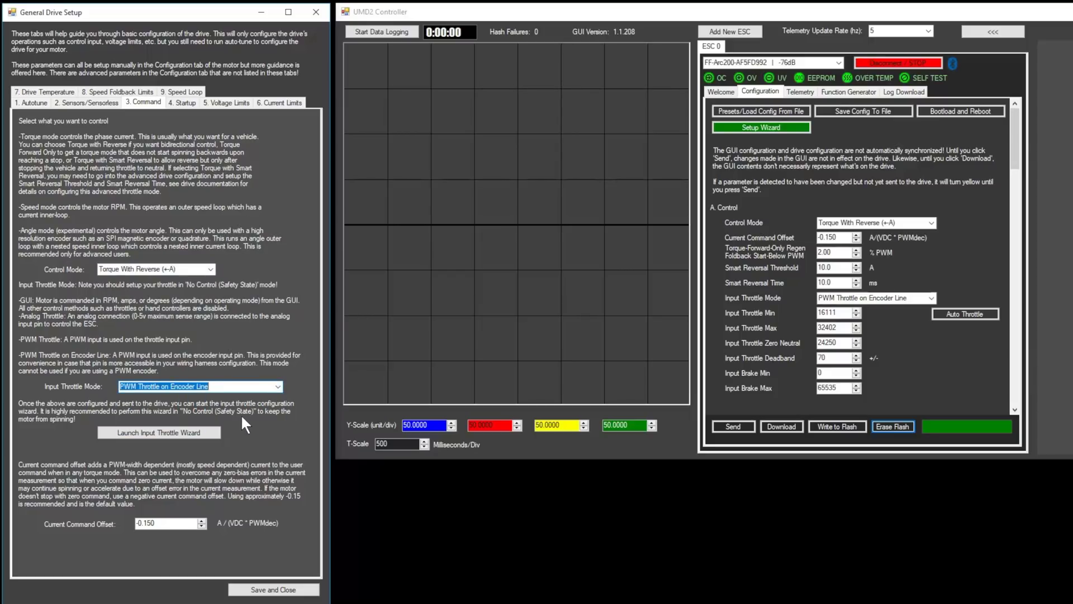
left_click(183, 433)
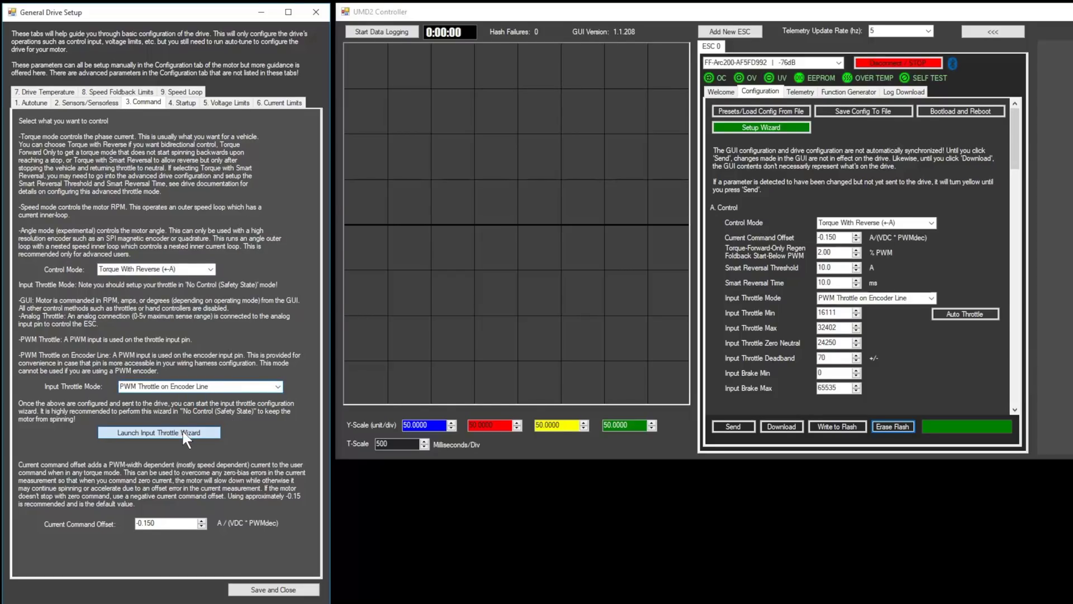
left_click(524, 226)
Step: Keep PWM Throttle on Encoder Line as input, put the drive in safe state, and send the setup
left_click(508, 256)
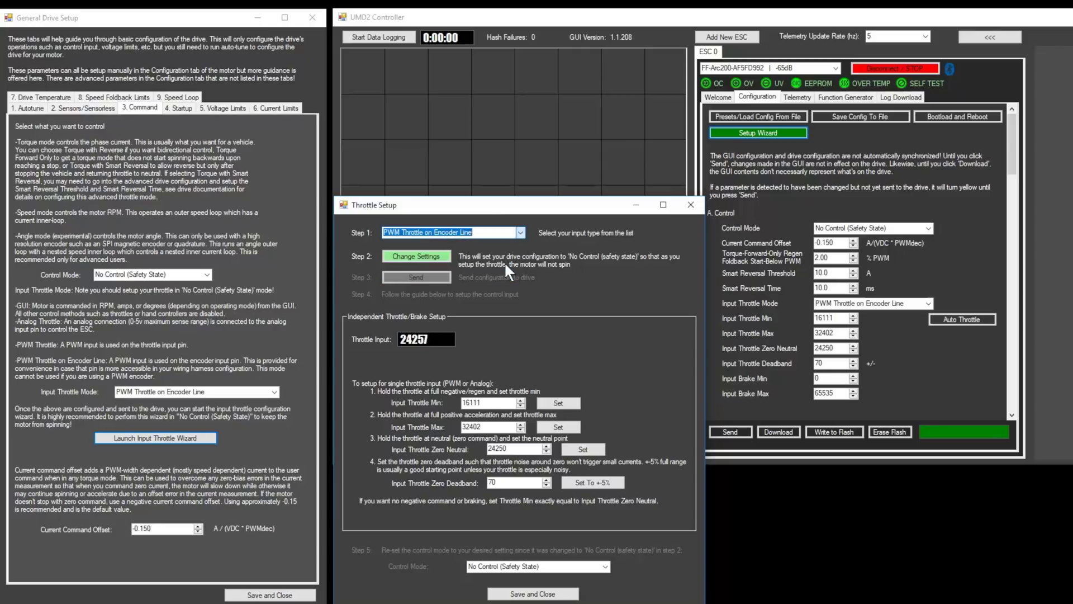
left_click(437, 255)
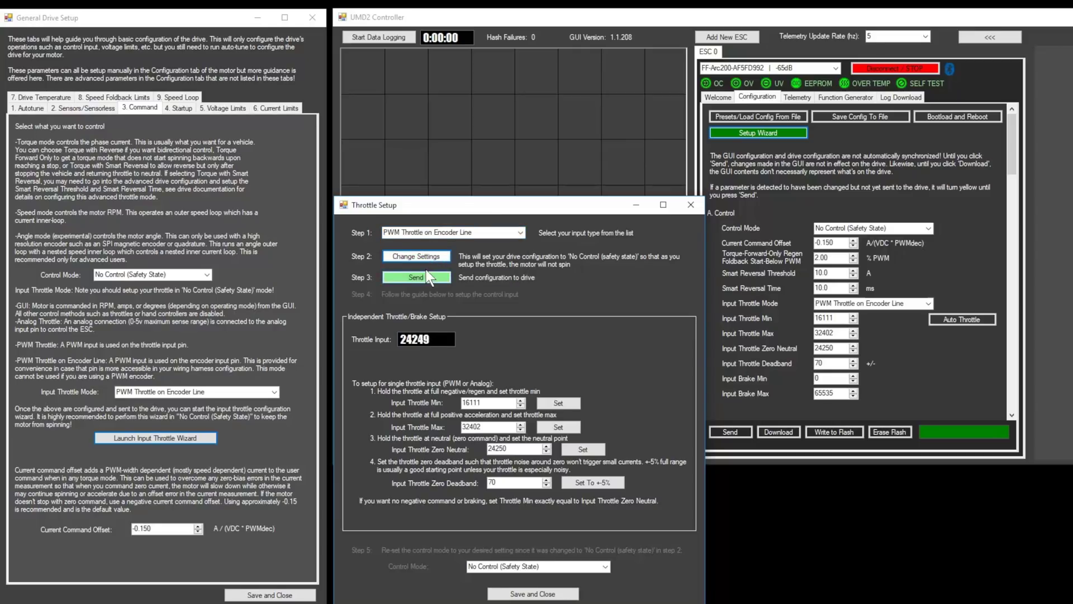
left_click(426, 276)
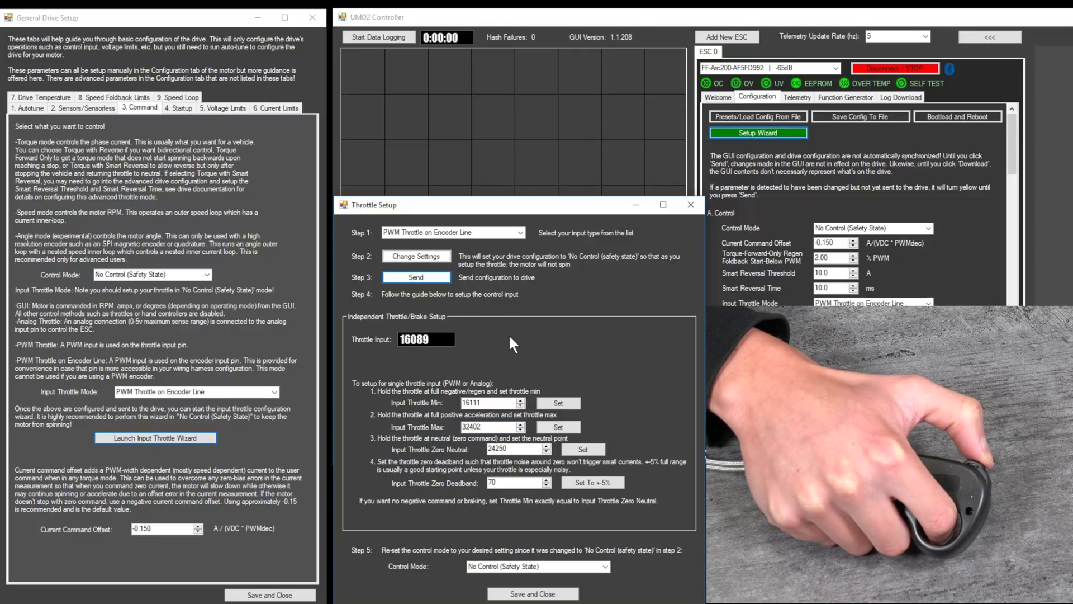
Step: Record throttle min 16136, max 32420, neutral 24265, deadband 814, and apply Torque With Reverse mode
left_click(559, 403)
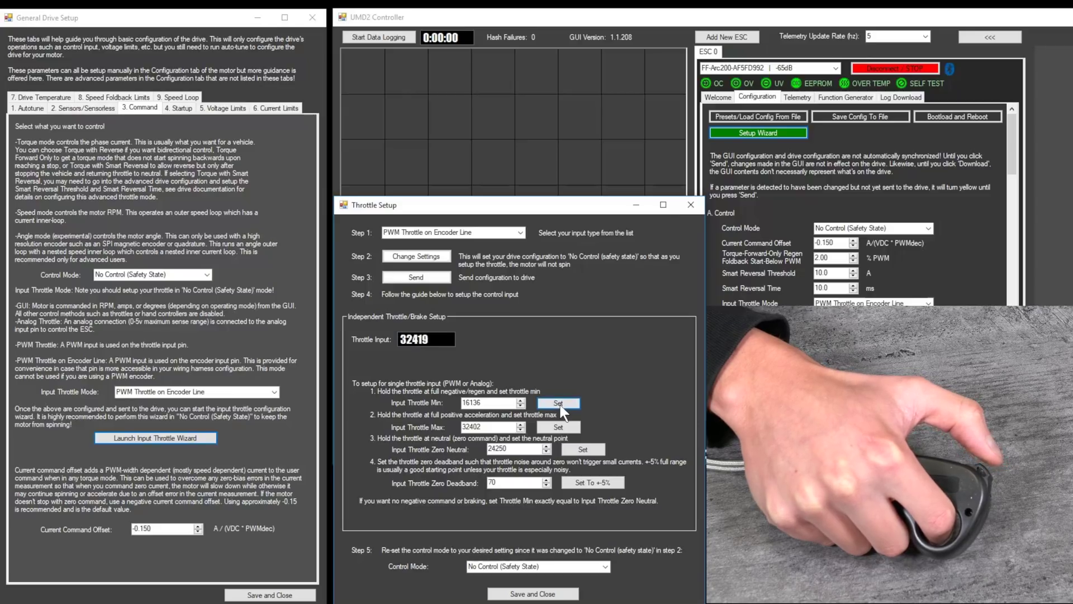
left_click(558, 427)
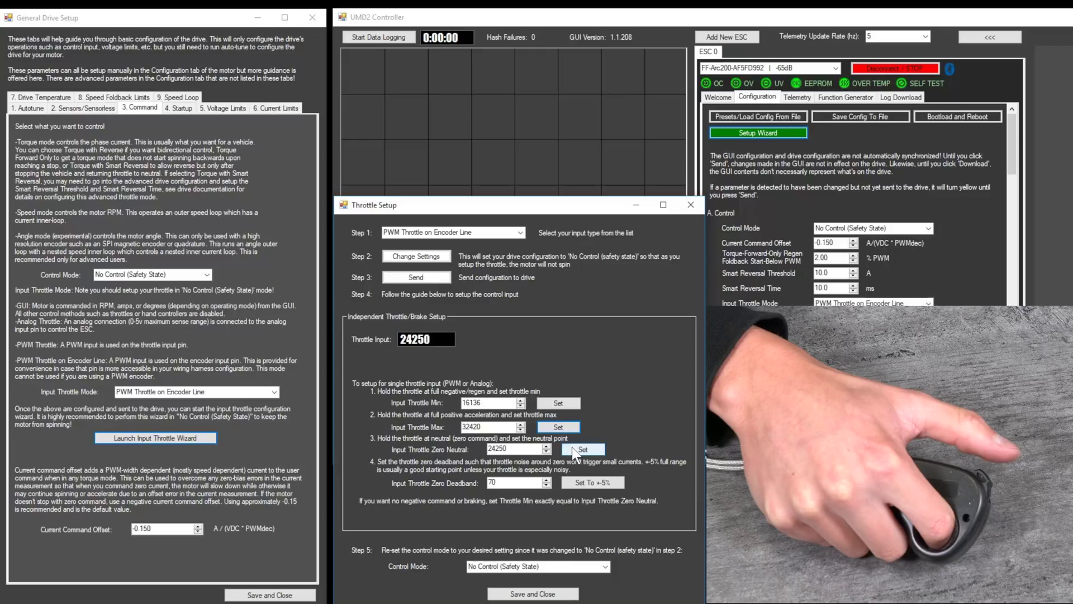
left_click(579, 450)
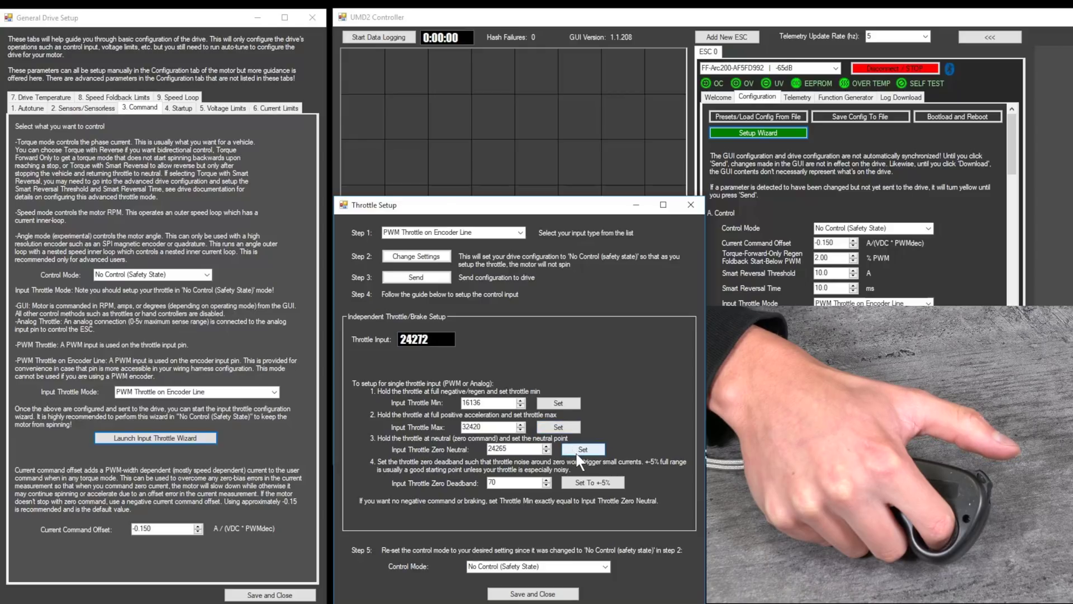
left_click(582, 485)
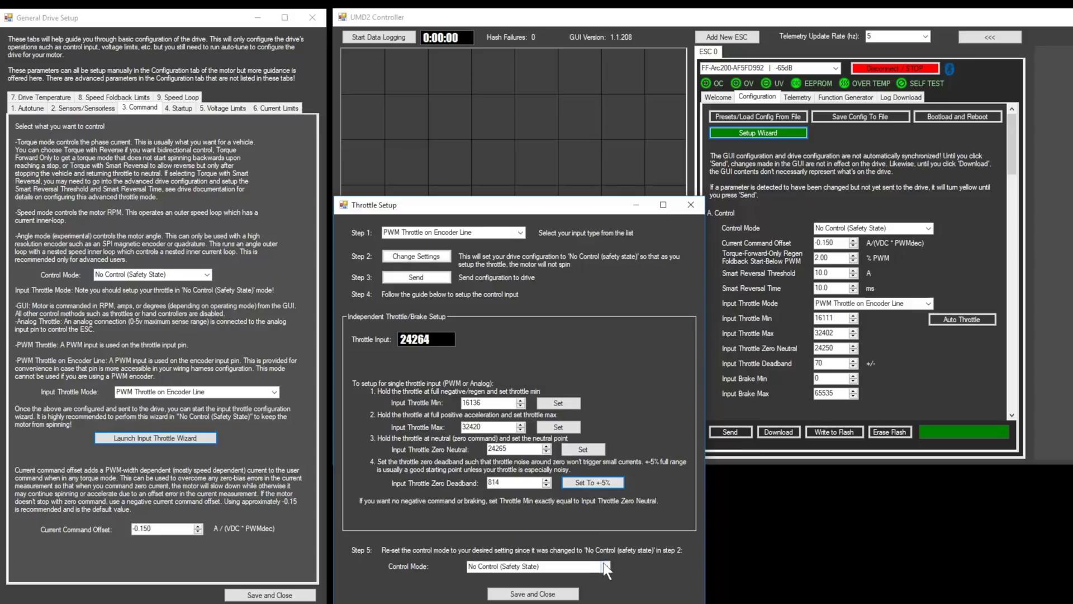
left_click(581, 566)
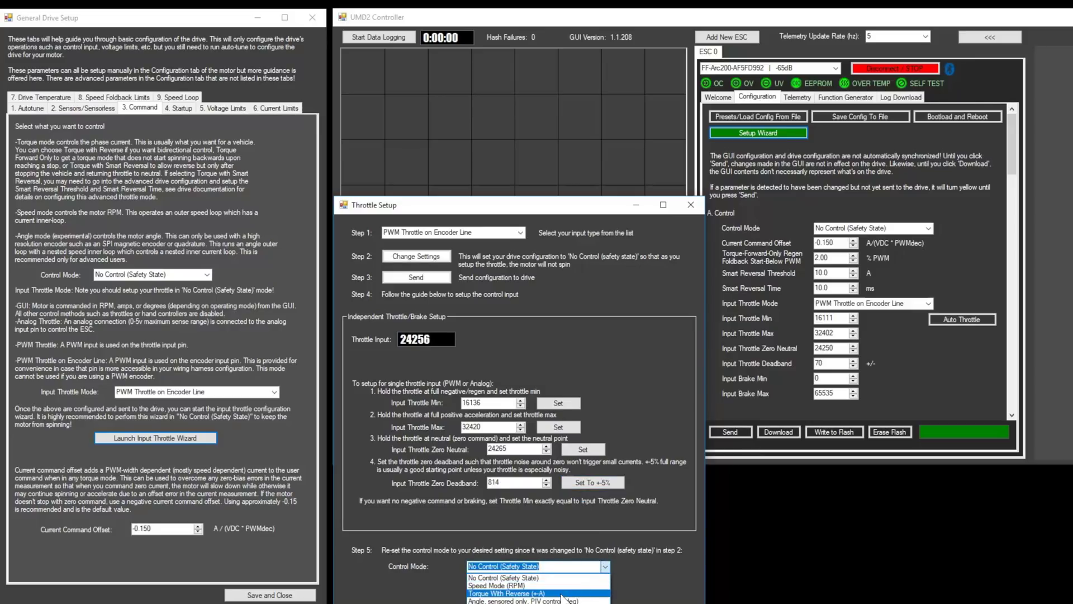
left_click(579, 593)
left_click(531, 593)
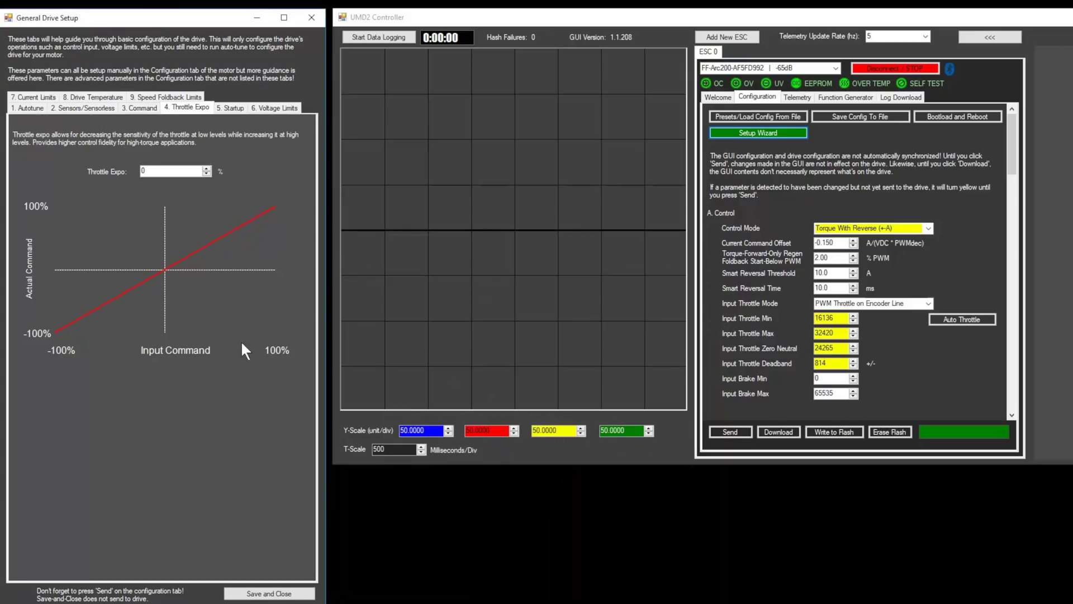
Step: Raise Throttle Expo to 20% and keep Jitter Start as the torque-mode startup
left_click(207, 169)
left_click(206, 168)
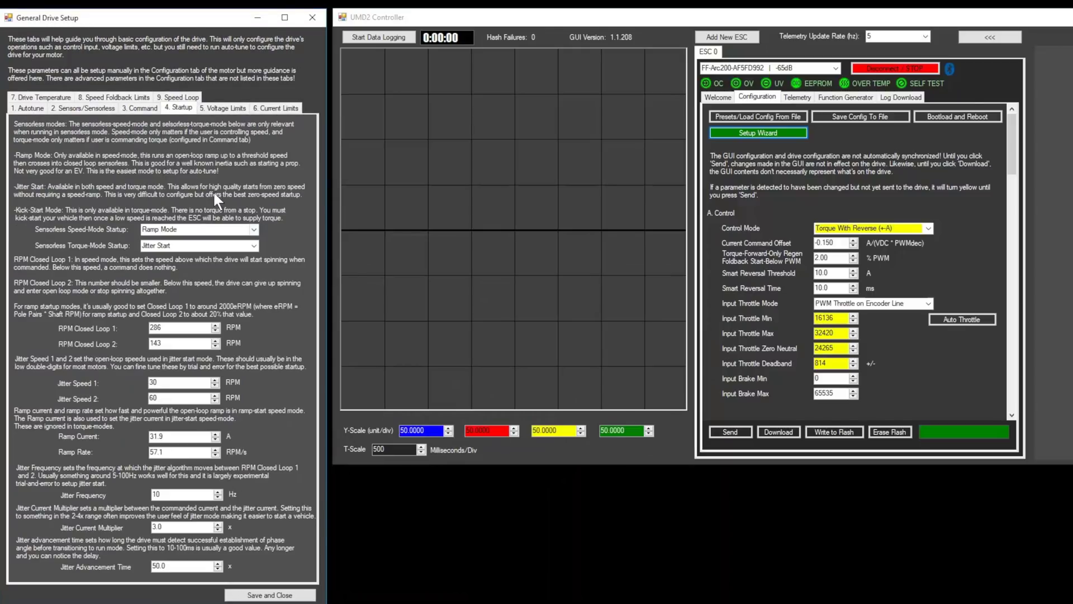
left_click(253, 245)
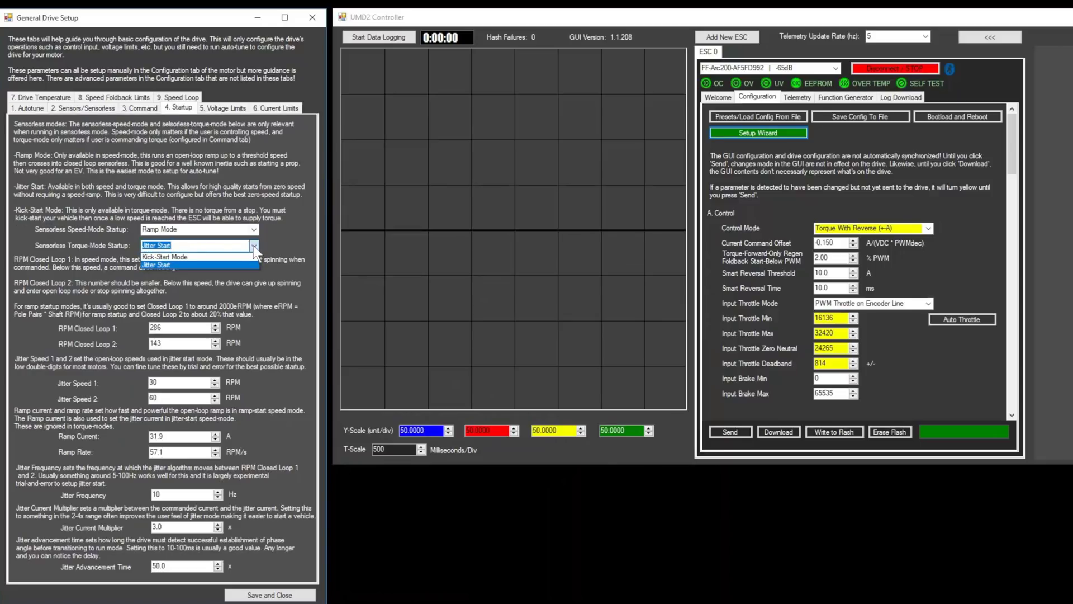
left_click(240, 256)
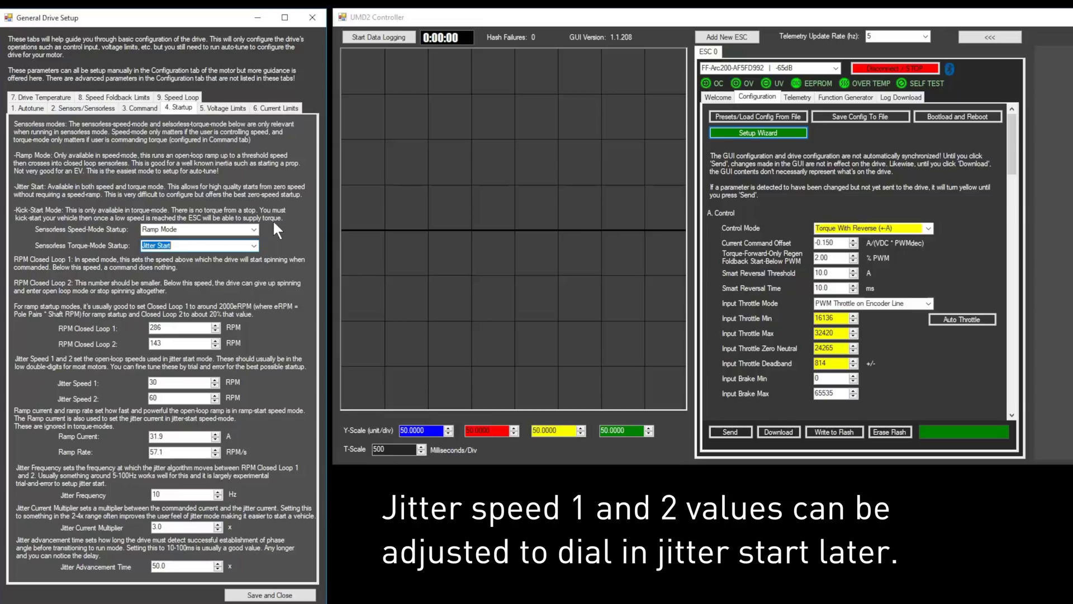
left_click(204, 106)
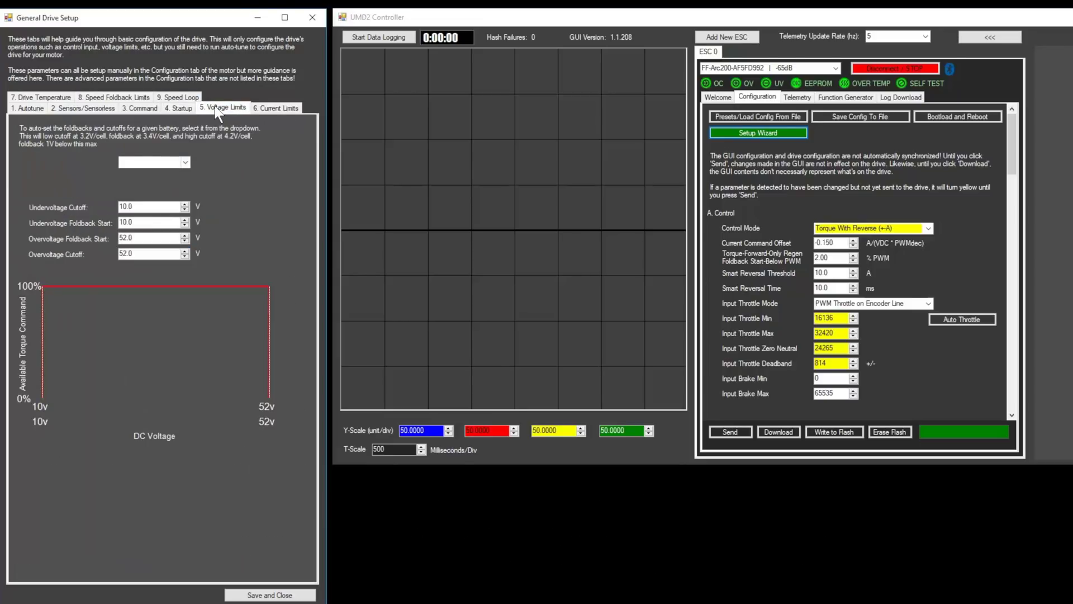
Step: Choose a 12s battery, giving cutoffs 38.4/50.4 V and foldback starts 40.8/49.4 V
left_click(184, 162)
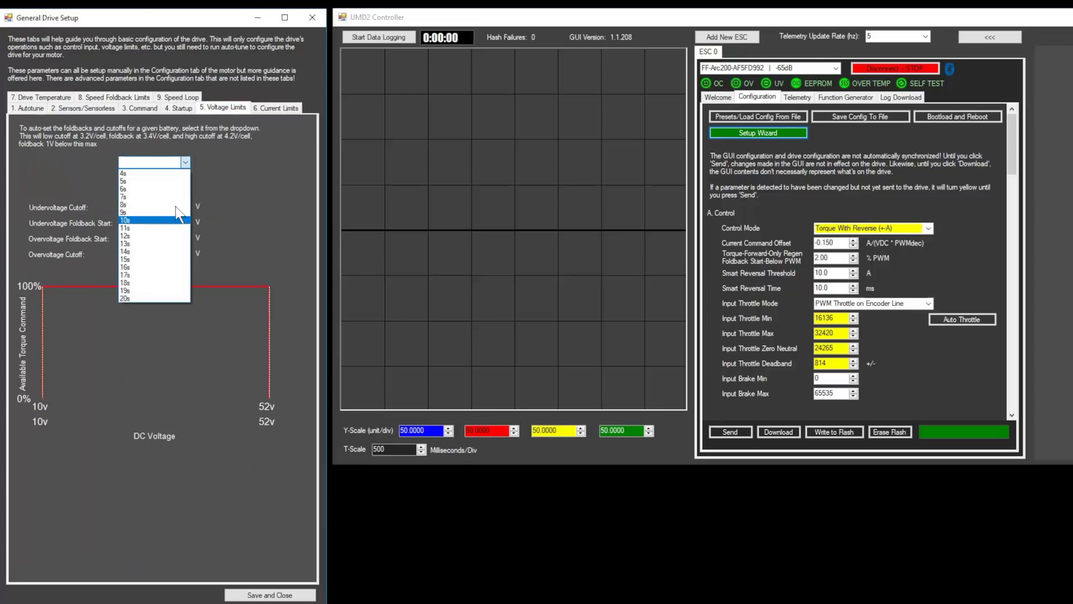
left_click(159, 236)
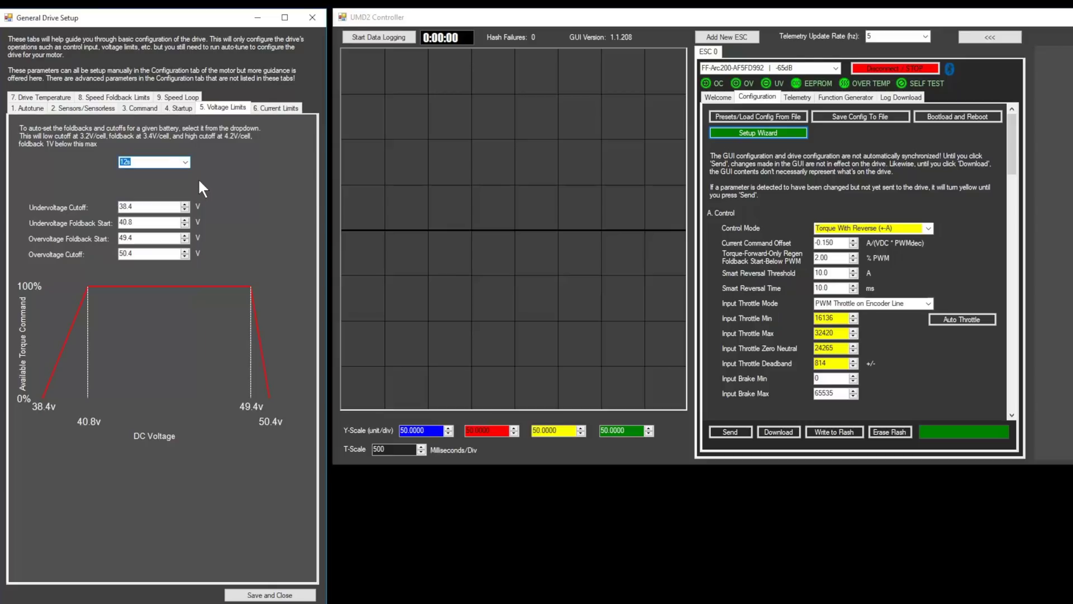
Step: Enter current limits: 90 A battery draw, 20 A battery regen, 60 A phase accel, 25 A phase regen
left_click(277, 107)
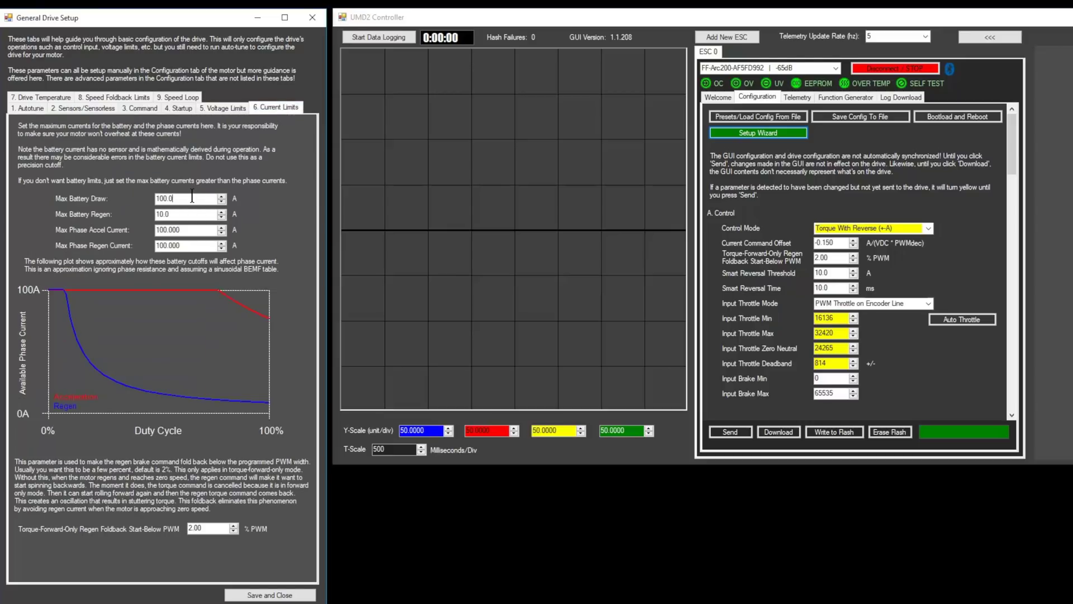
left_click_drag(192, 198, 156, 199)
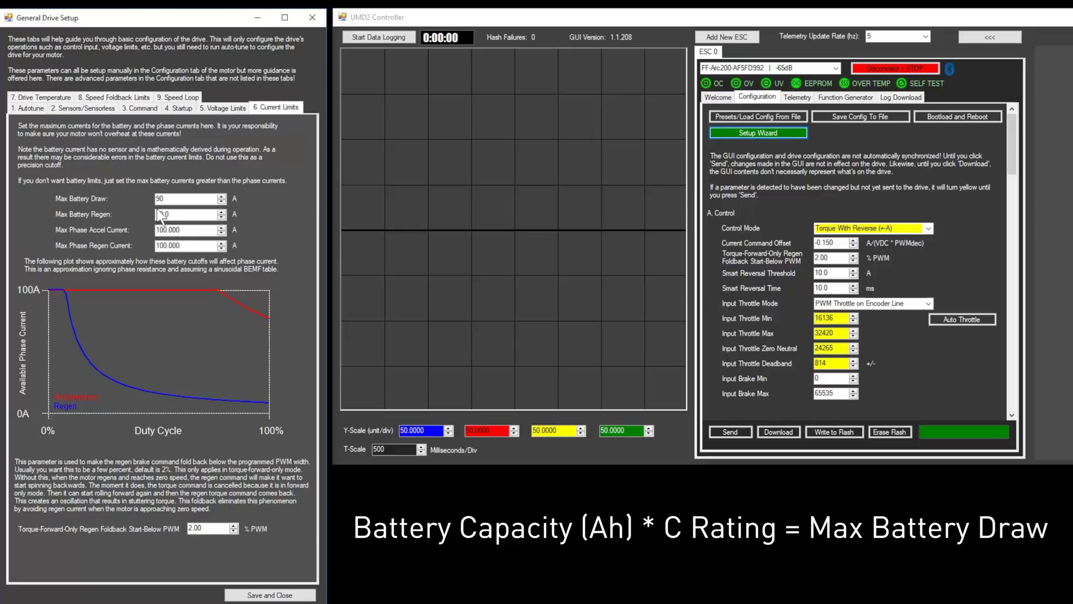
key("BackSpace")
key("BackSpace")
double_click(173, 214)
type("2")
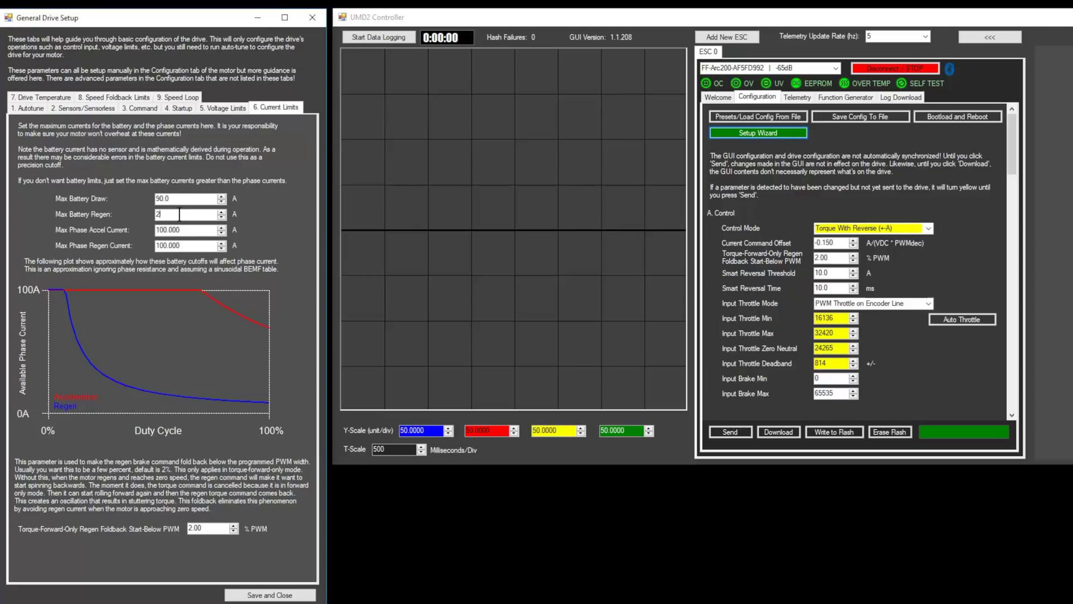
type("0")
left_click(182, 230)
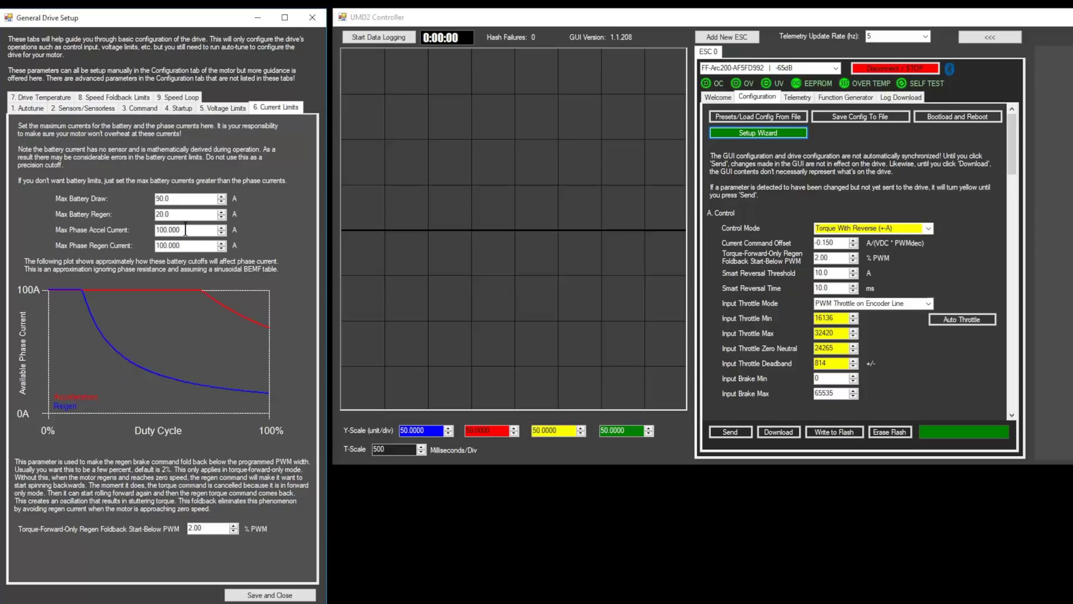
left_click_drag(183, 230, 155, 231)
type("60")
key("Tab")
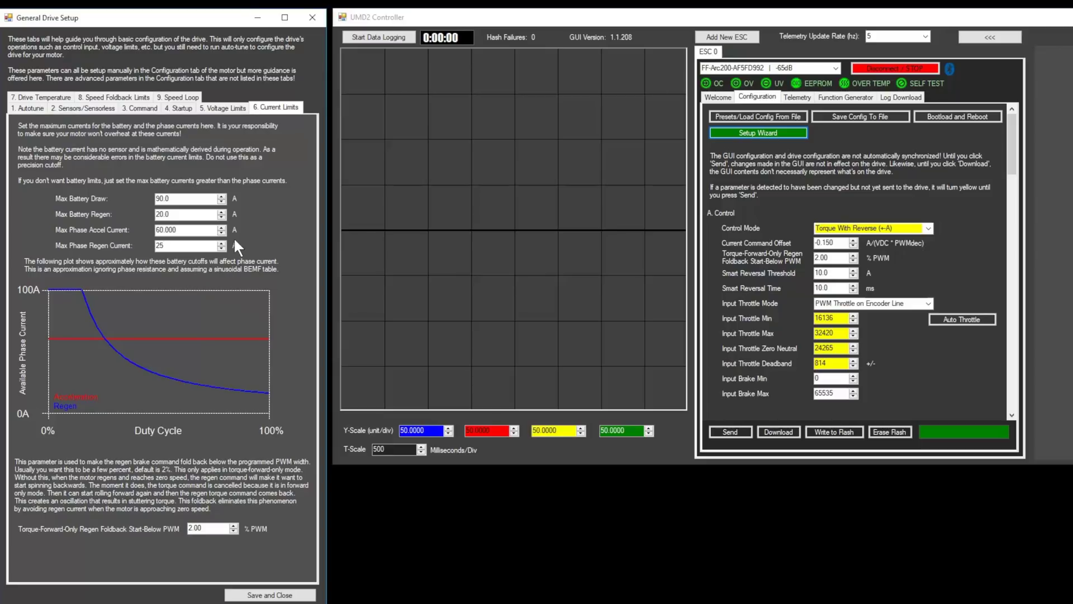
left_click(42, 101)
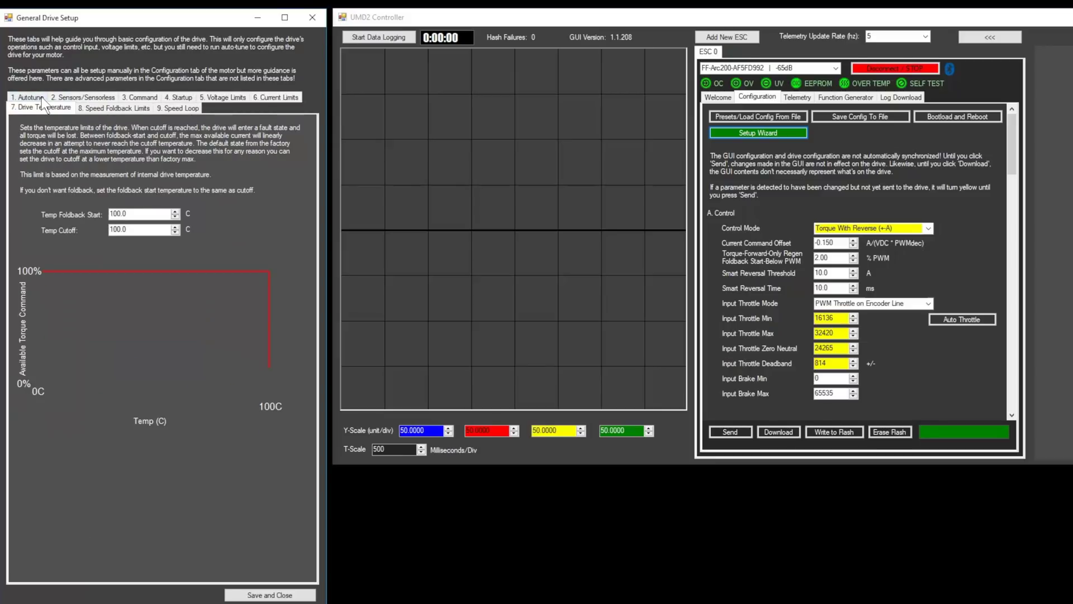
Step: Set Temp Foldback Start to 95 °C, review speed foldback and speed loop settings, then save and close
left_click_drag(133, 213, 102, 213)
type("95")
left_click(123, 110)
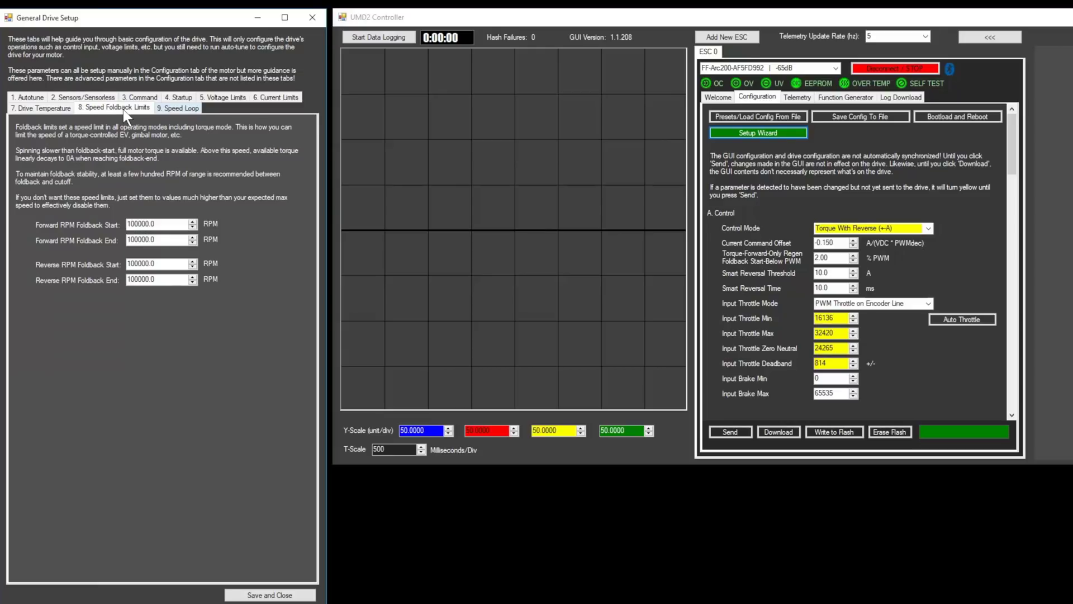
left_click(177, 108)
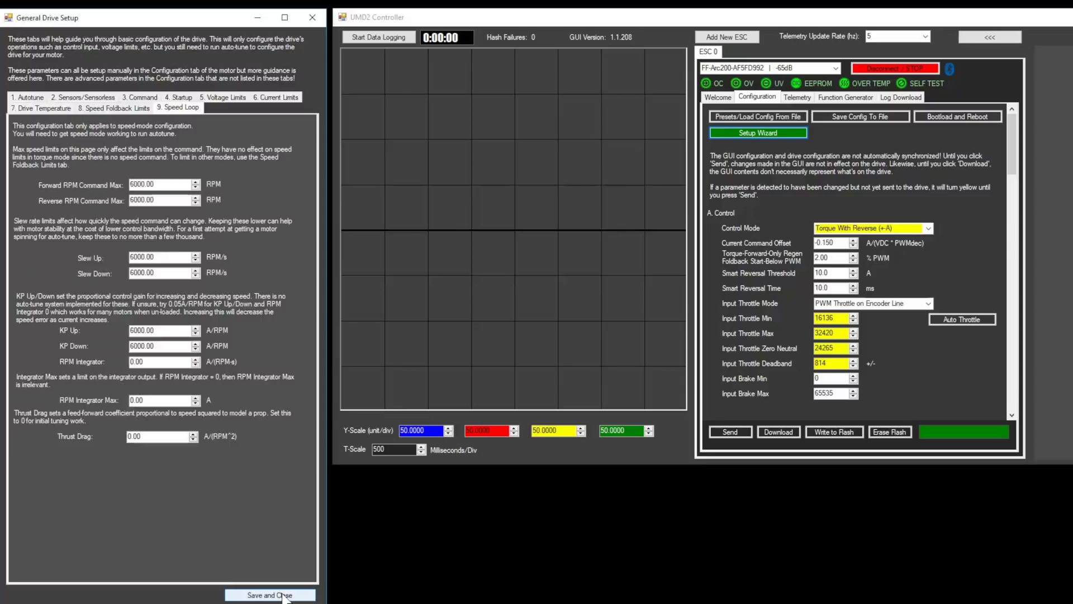
left_click(270, 595)
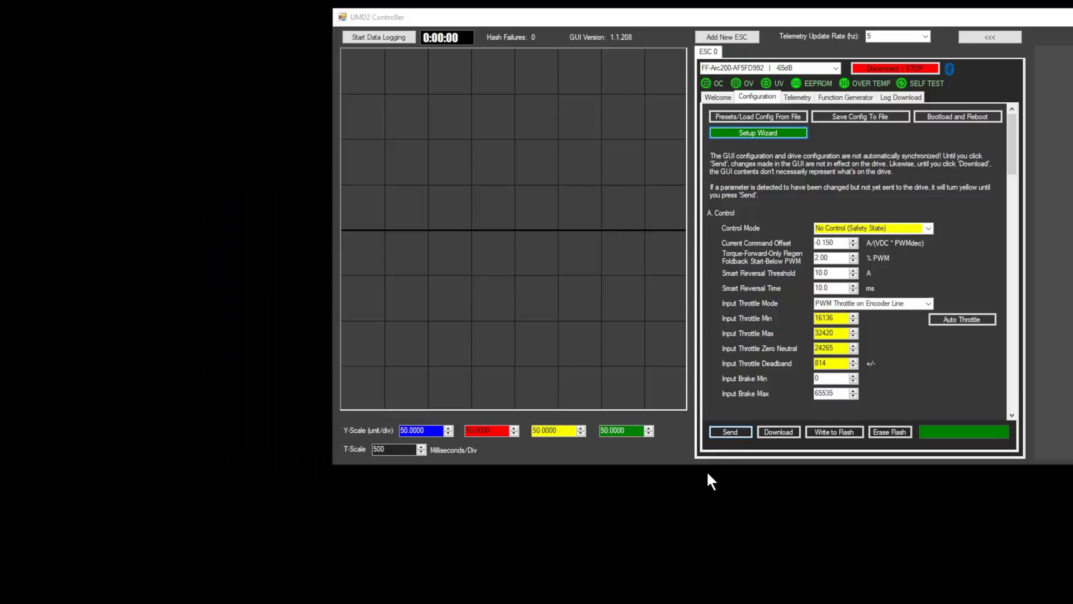
Step: Send the configuration to the drive and write it to flash
left_click(731, 430)
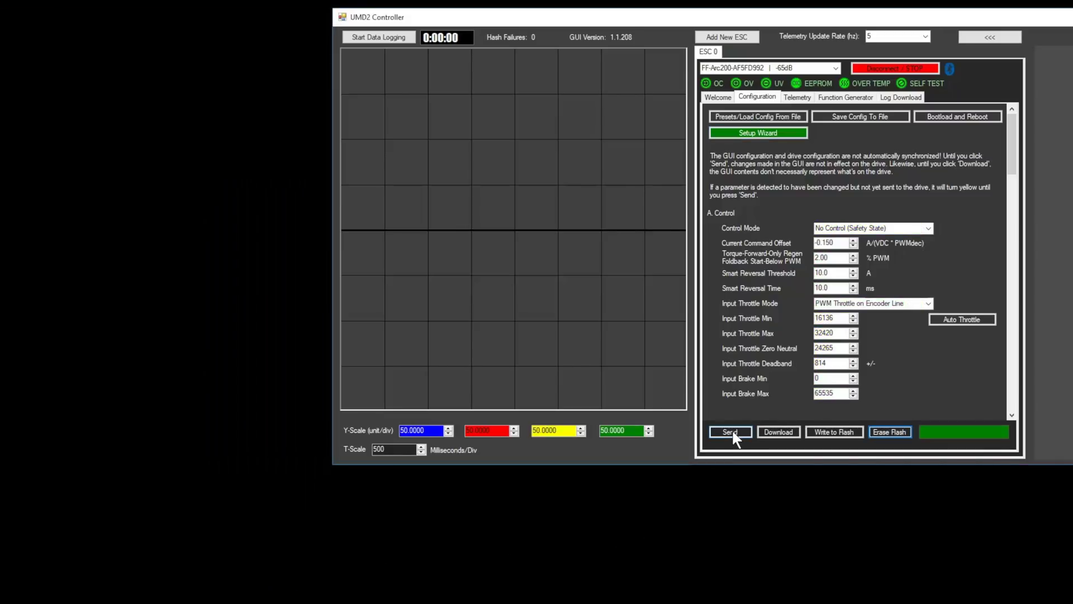
left_click(829, 432)
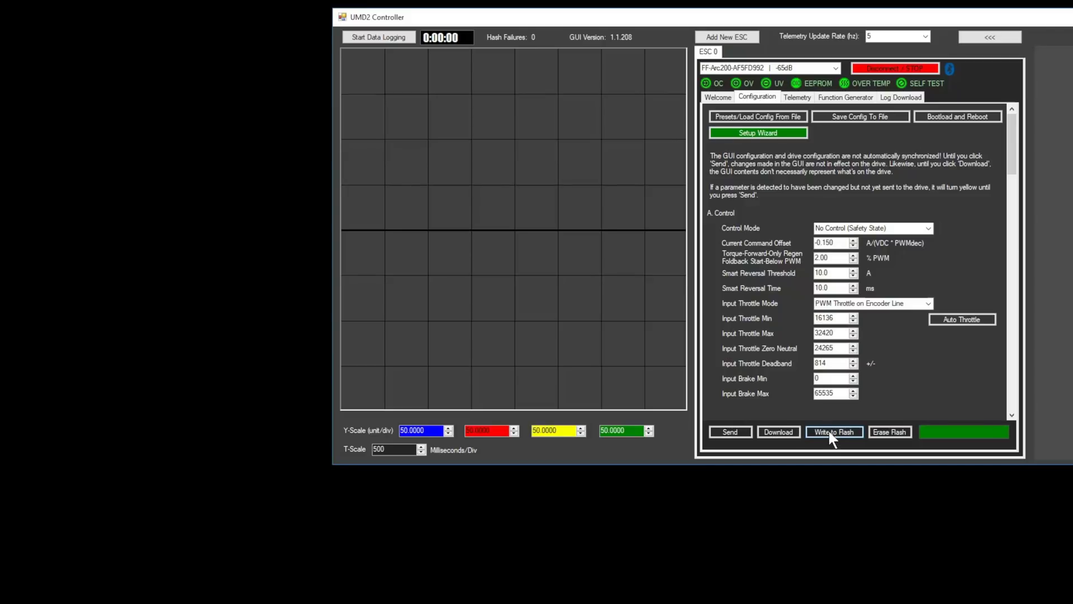
left_click(631, 410)
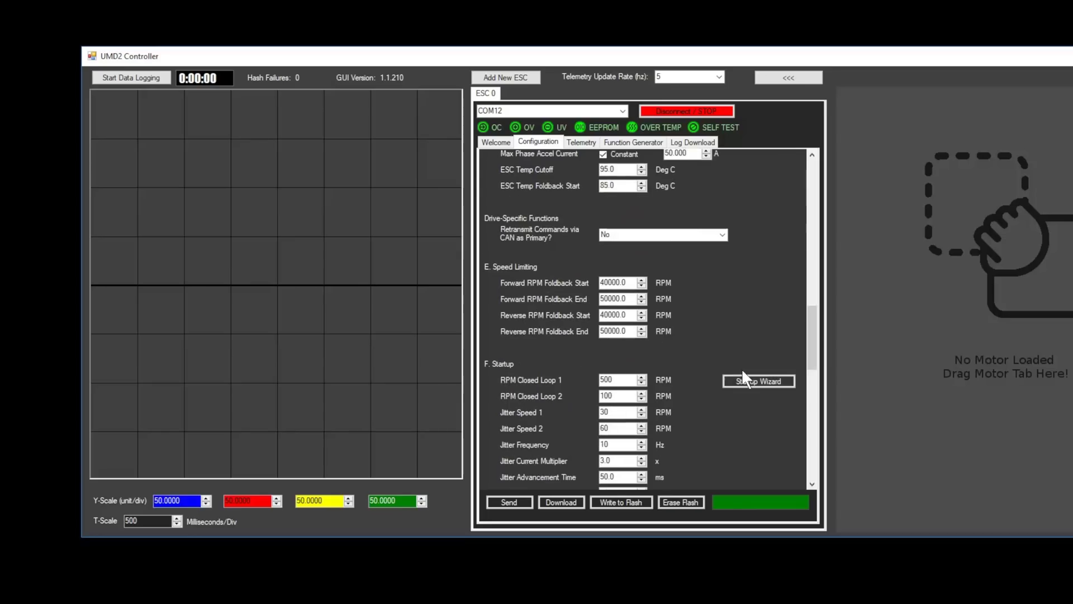
Step: Set Retransmit Commands via CAN as Primary to Yes and send it to the drive
left_click(722, 234)
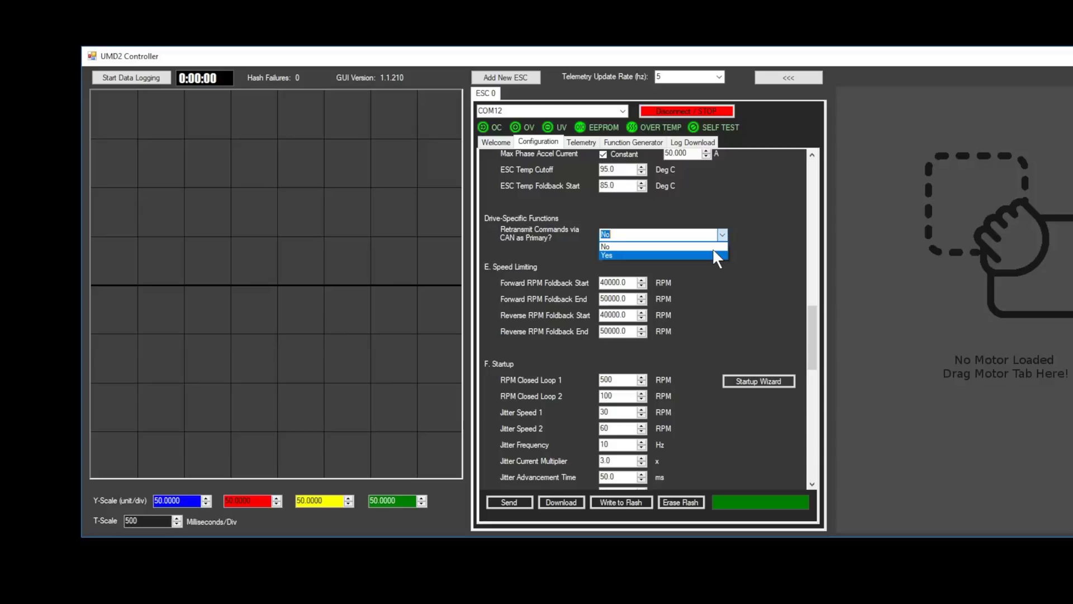
left_click(713, 253)
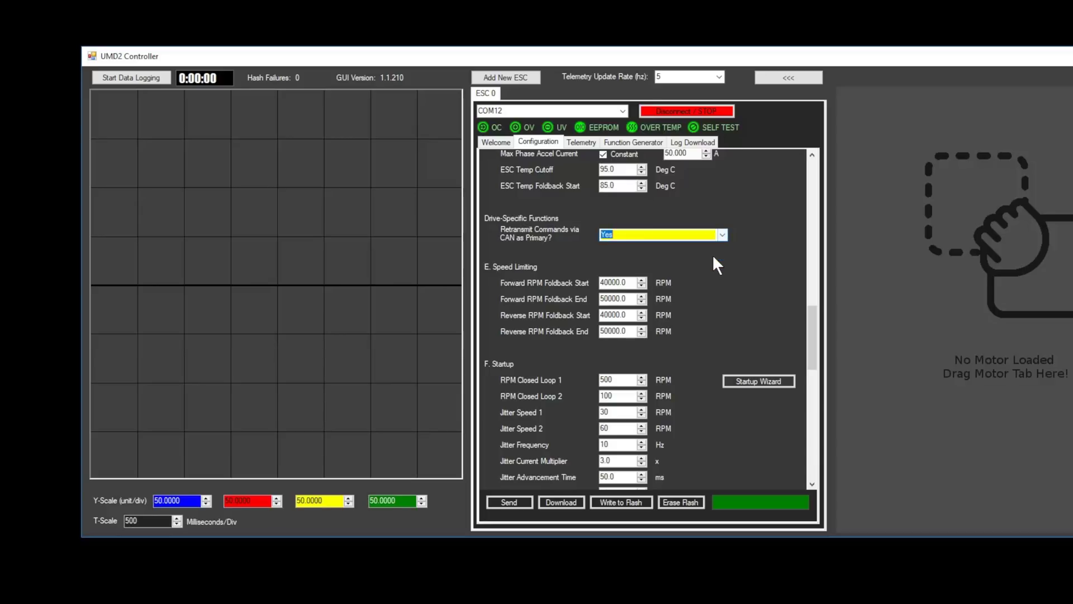
left_click(505, 498)
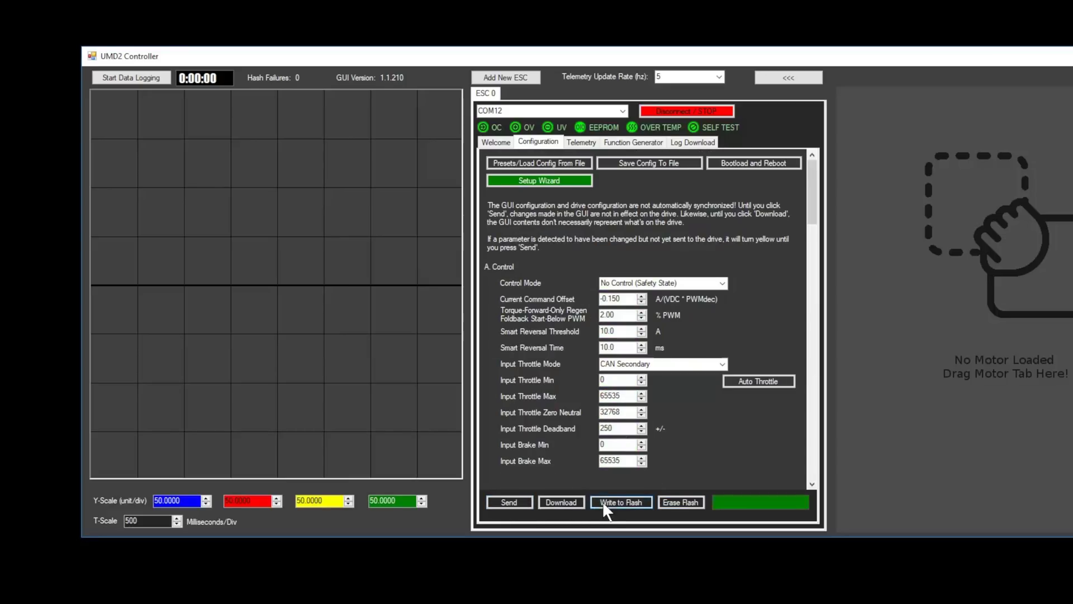
Step: Write the CAN setting to flash and switch the first drive back to Torque With Reverse (+-A)
left_click(615, 502)
left_click(726, 501)
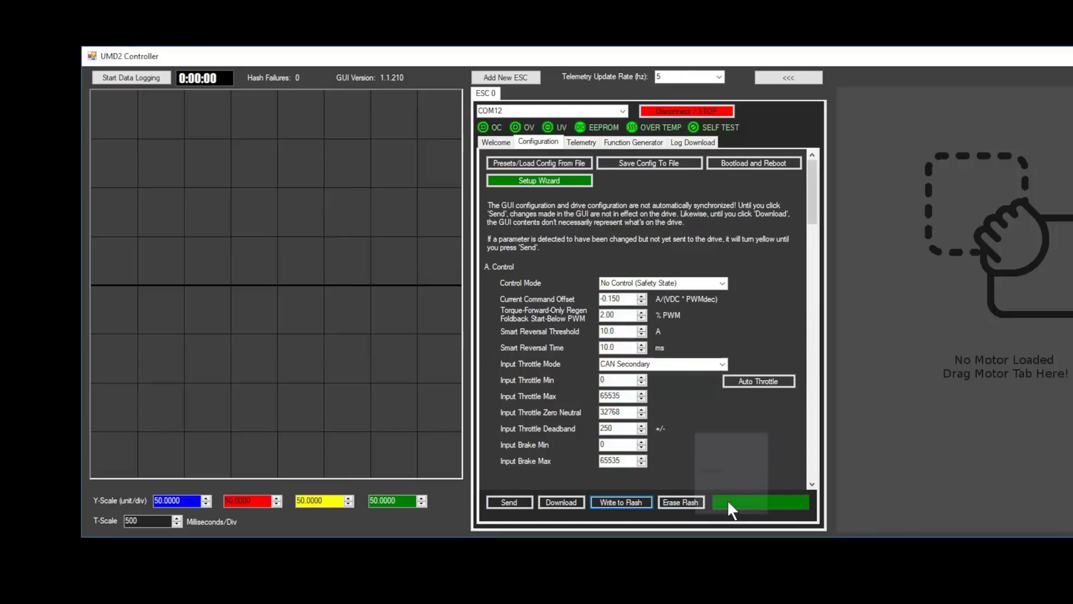
scroll(698, 427, "down", 3)
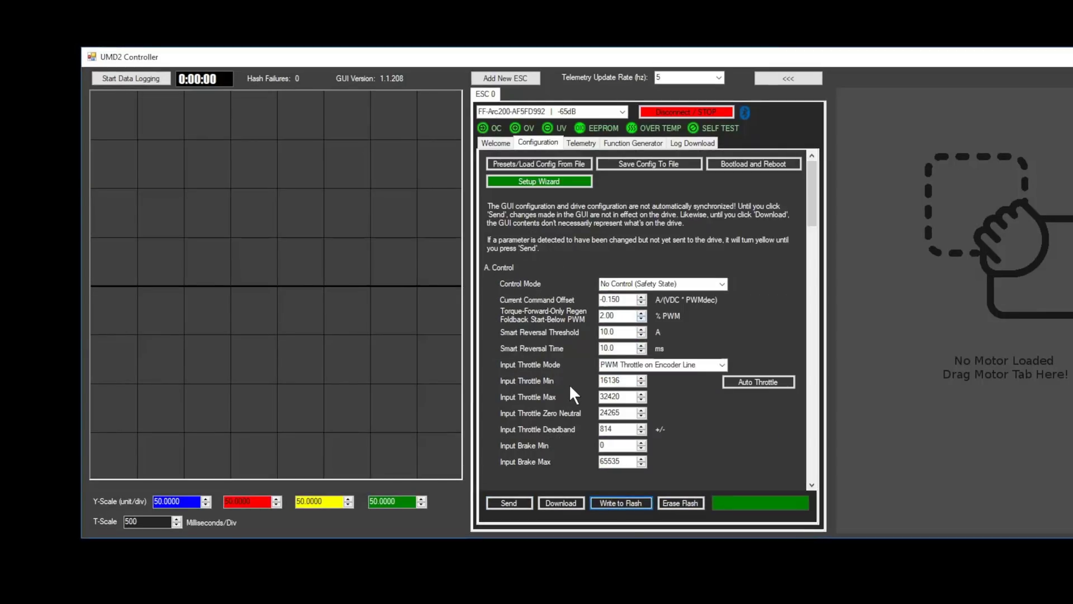
left_click(722, 284)
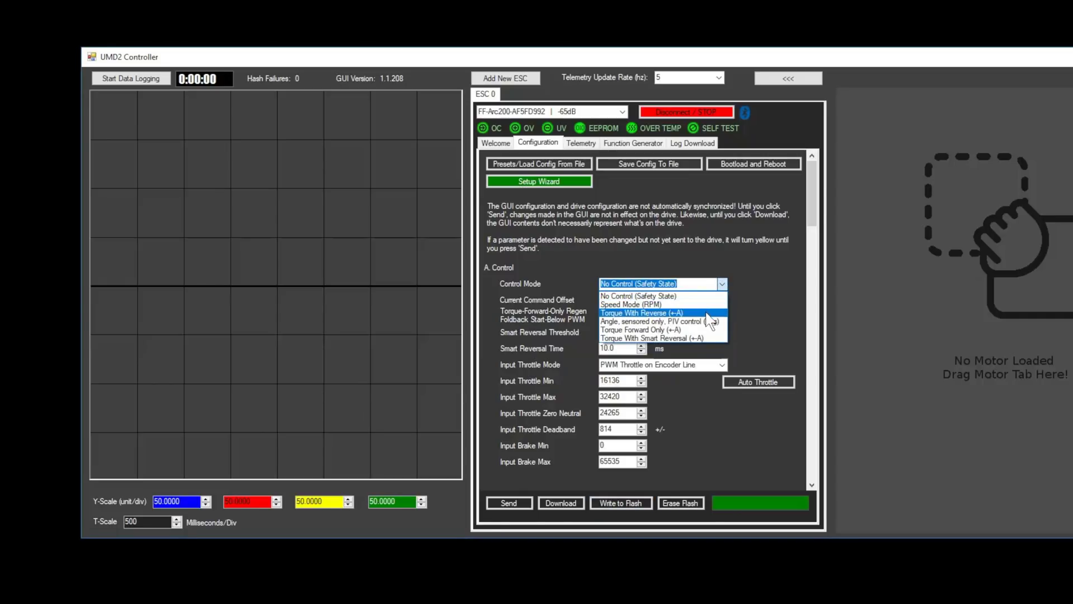
left_click(706, 312)
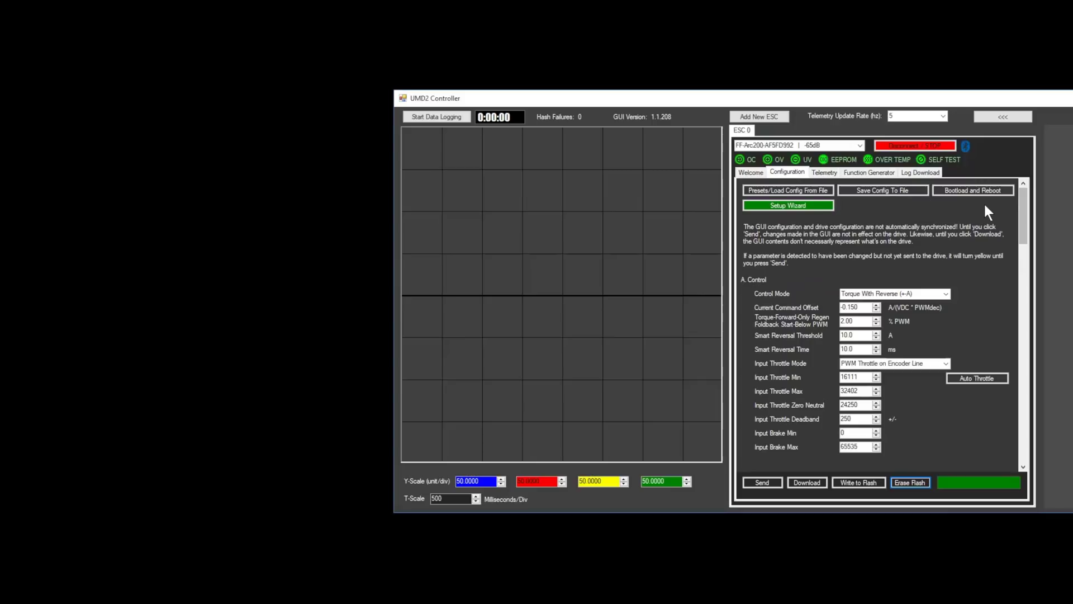
Step: Save the current configuration as 'Super Skateboard Arc 1' in Downloads
left_click(900, 193)
type("Super Skateboard Arc 1")
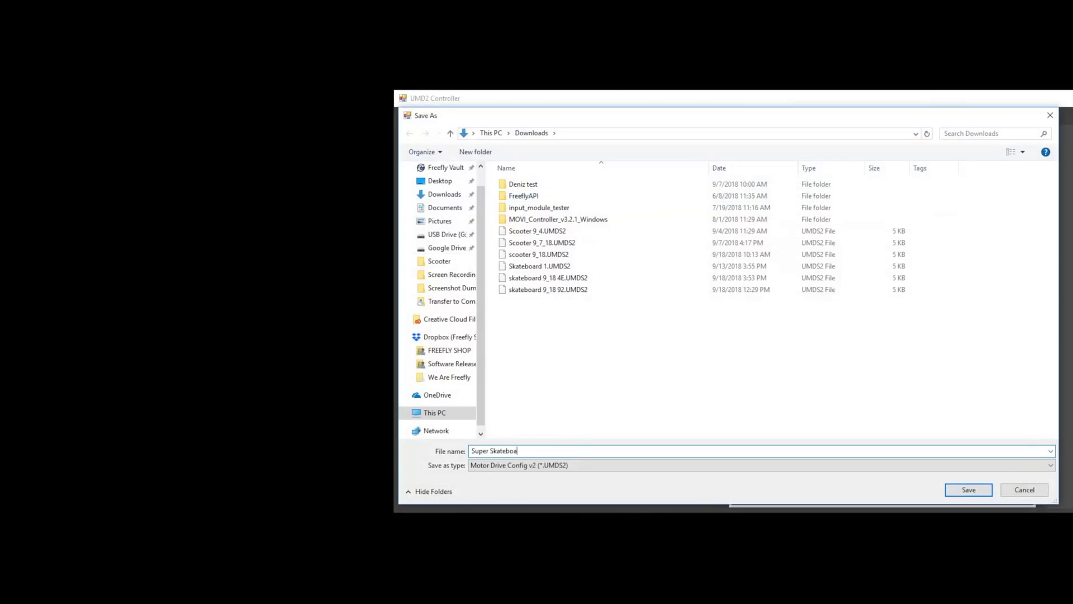
left_click(957, 490)
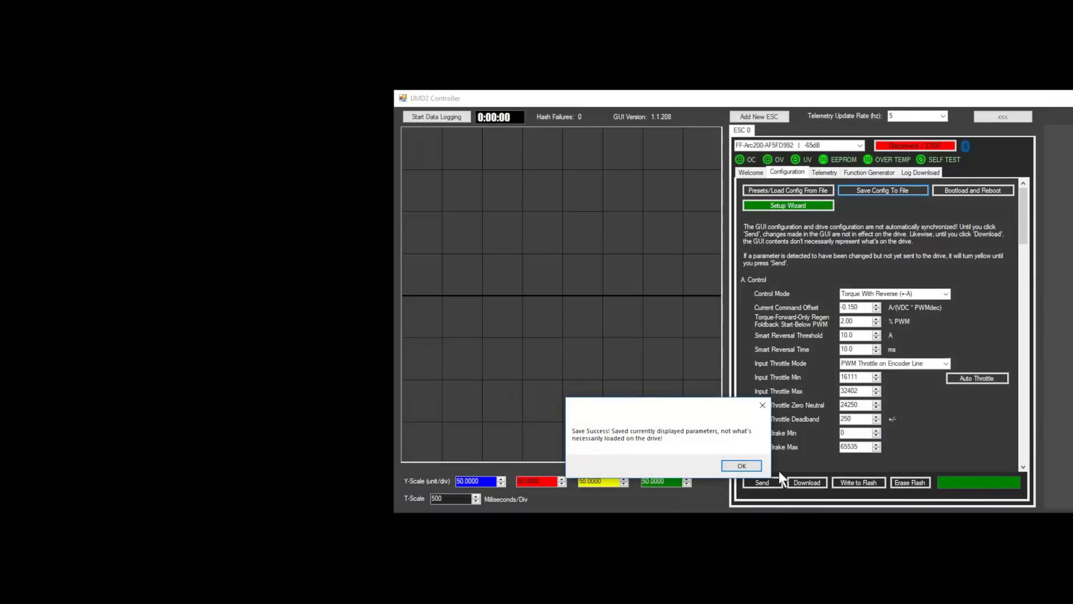
left_click(741, 466)
Step: Add a second drive connection, connect to the second Arc drive, and view its configuration
left_click(756, 117)
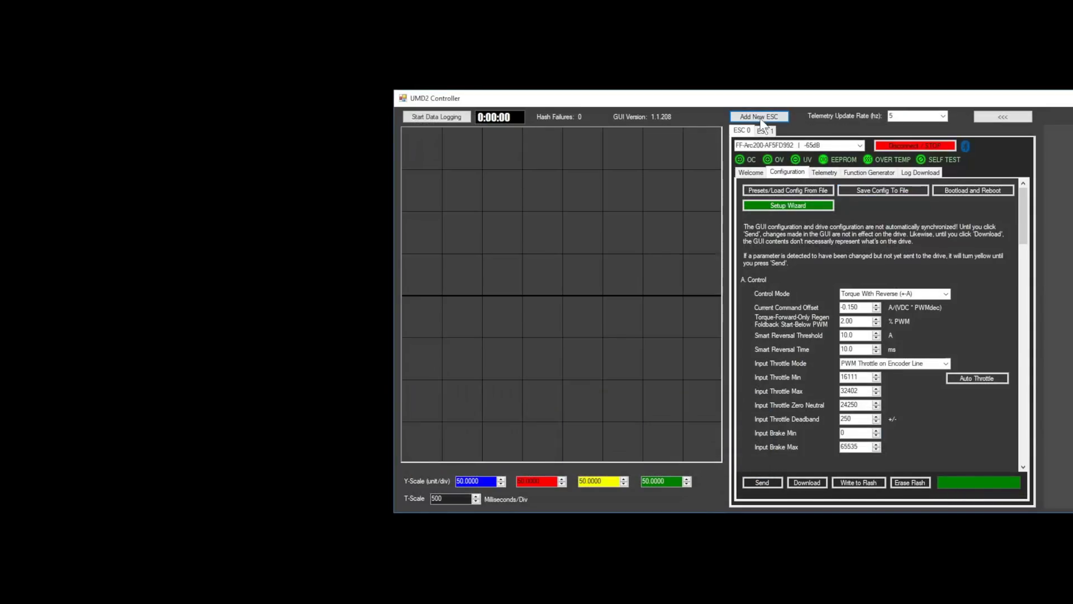
left_click(765, 130)
left_click(859, 145)
left_click(808, 235)
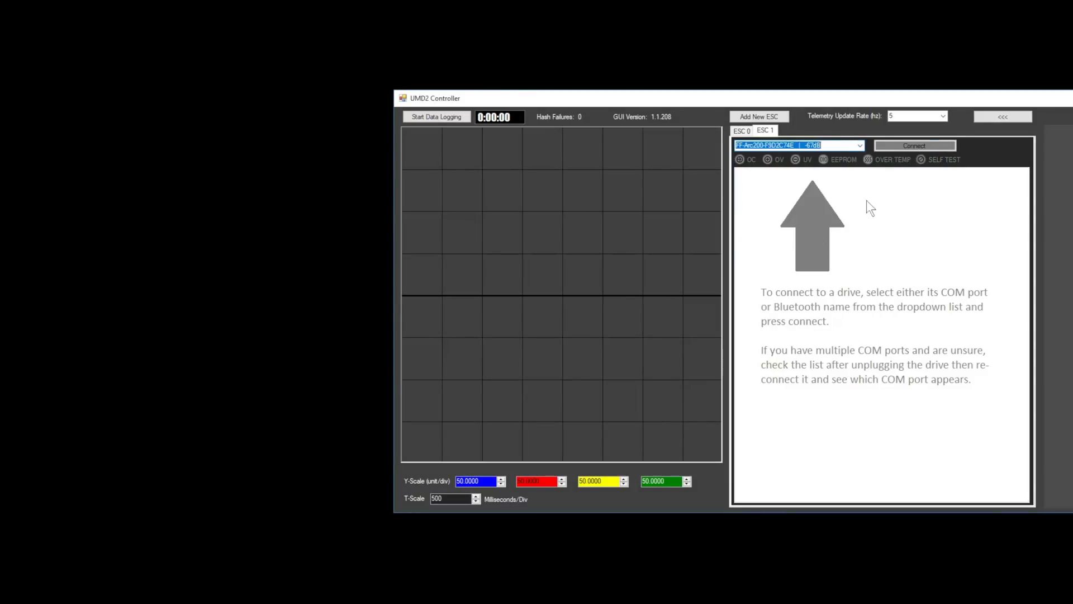
left_click(894, 145)
left_click(791, 174)
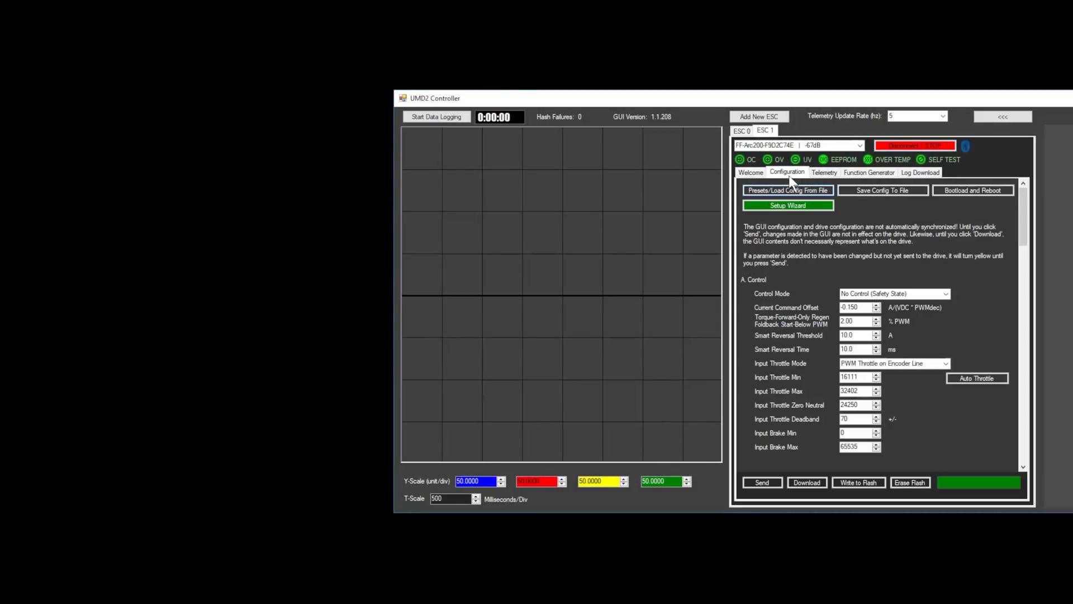
Step: Load Super Skateboard Arc 1.UMDS2 from file and apply its parameters to the second drive
left_click(793, 190)
left_click(42, 144)
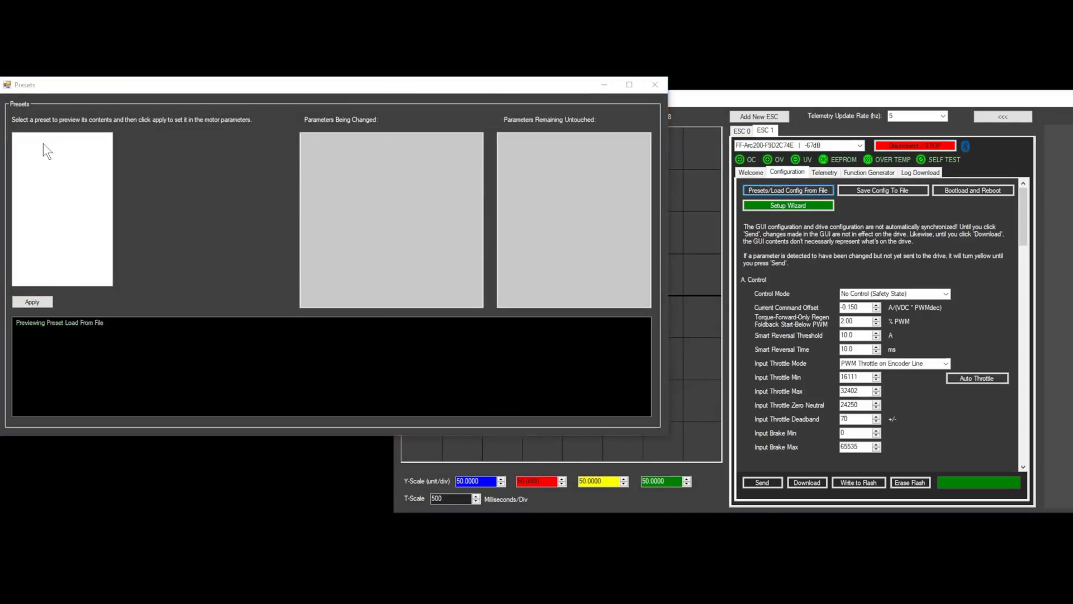
left_click(150, 287)
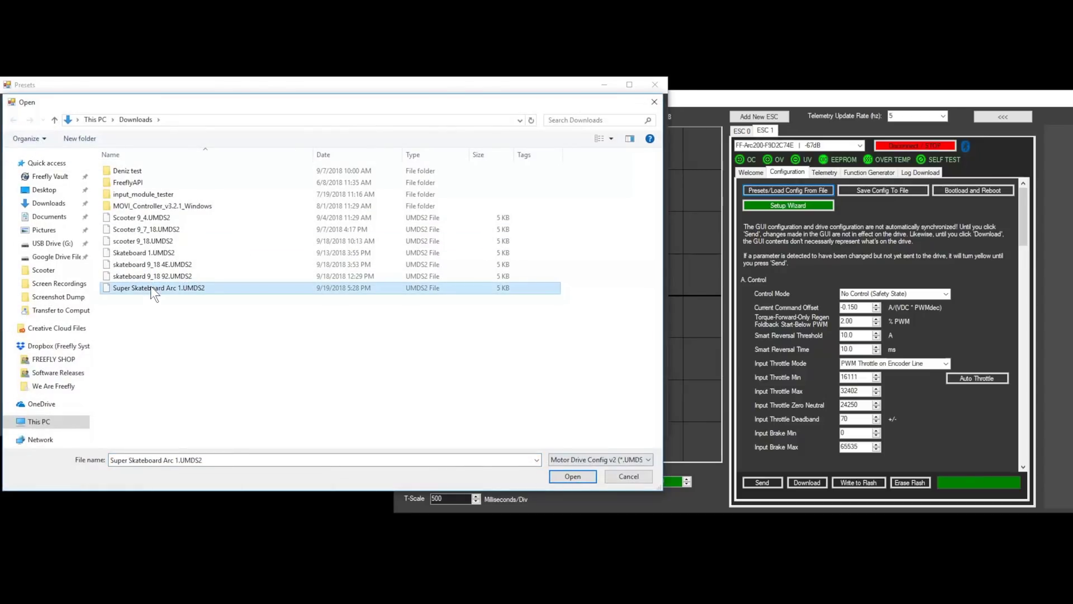
left_click(569, 474)
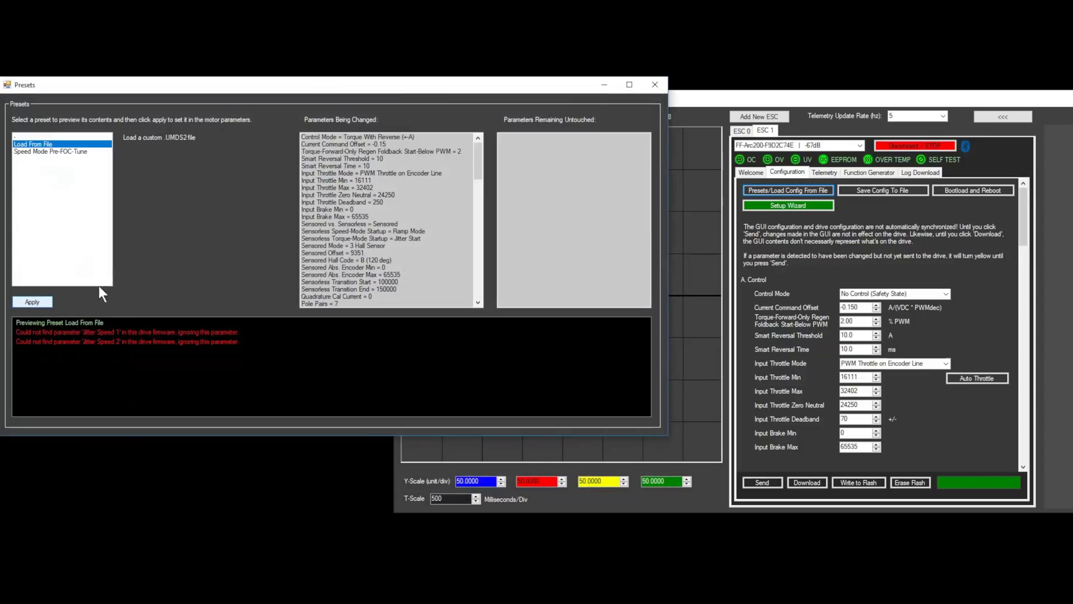
left_click(41, 301)
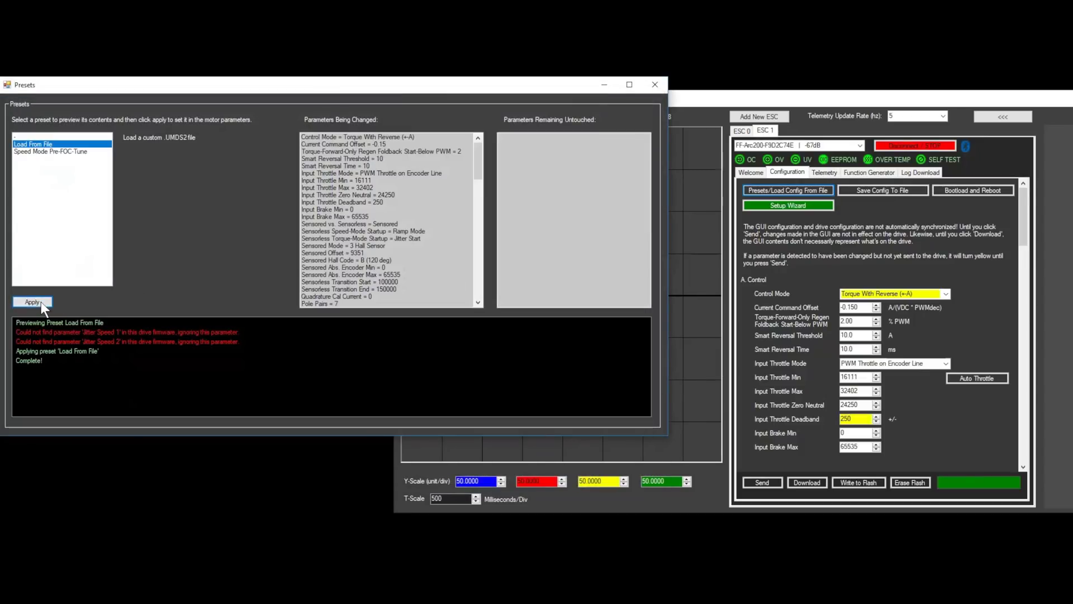
left_click(650, 86)
Step: Send the loaded settings to the second drive and write them to flash
left_click(761, 482)
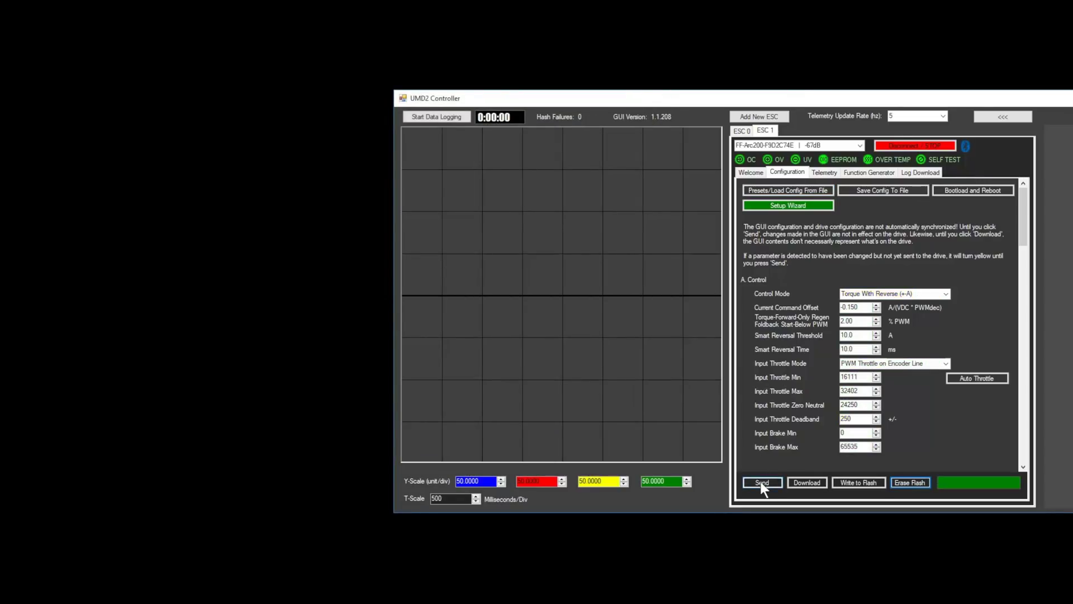
left_click(853, 481)
left_click(673, 463)
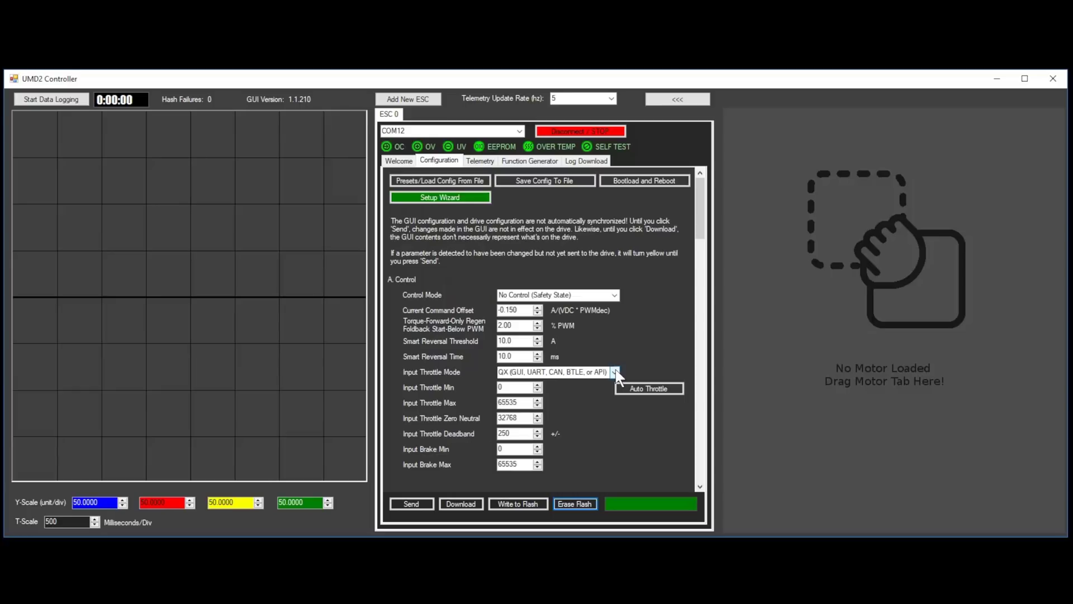
Step: Set Input Throttle Mode to CAN Secondary and Retransmit Commands via CAN as Primary to No
left_click(615, 372)
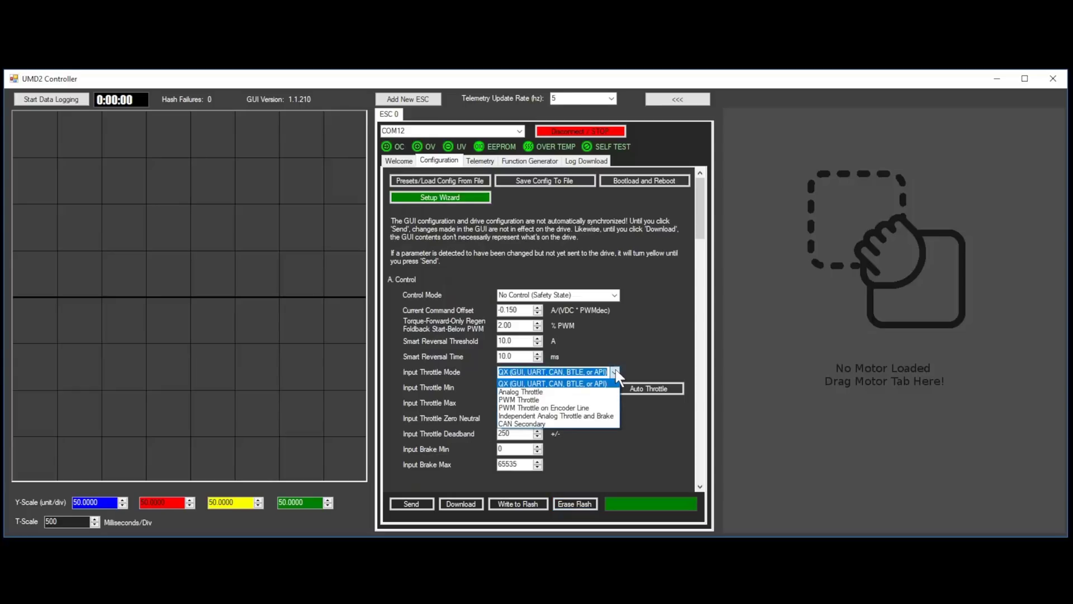
left_click(596, 424)
scroll(596, 425, "down", 15)
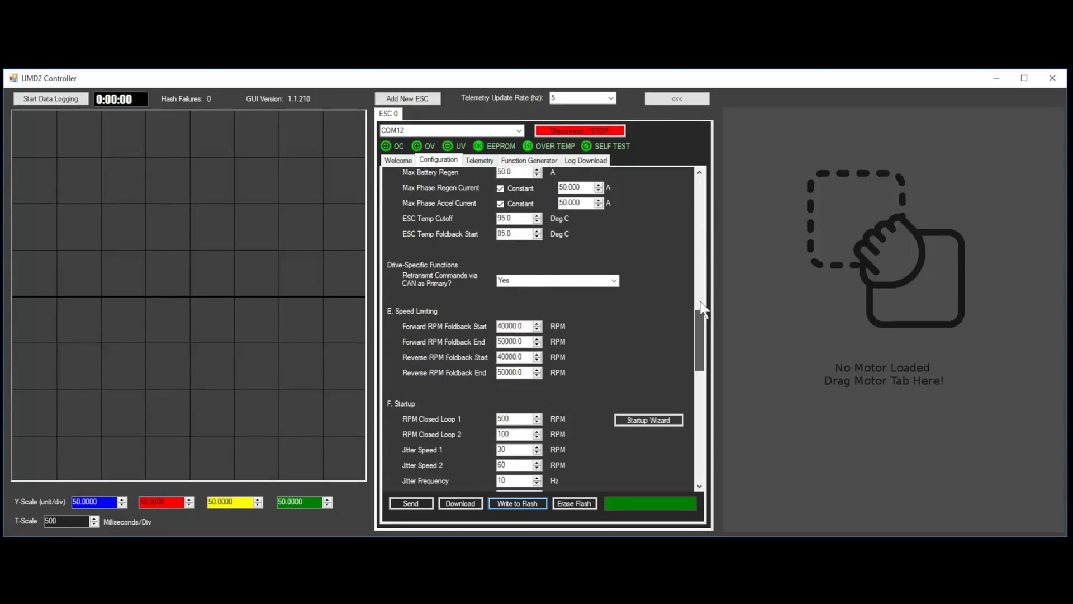
left_click(615, 280)
left_click(604, 292)
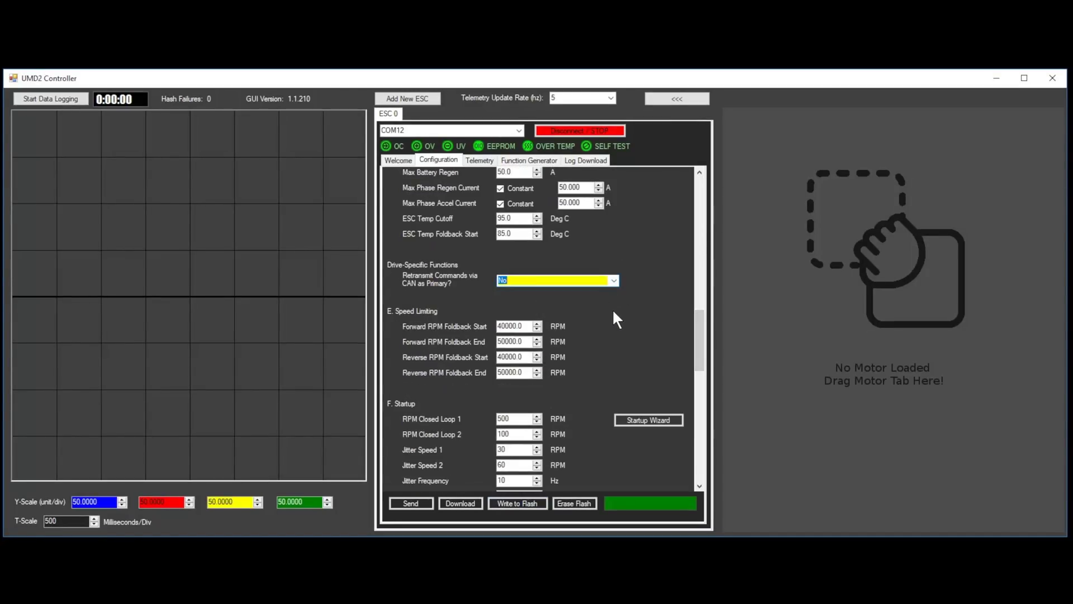
Step: Send the changed settings to the drive and write them to flash
left_click(406, 503)
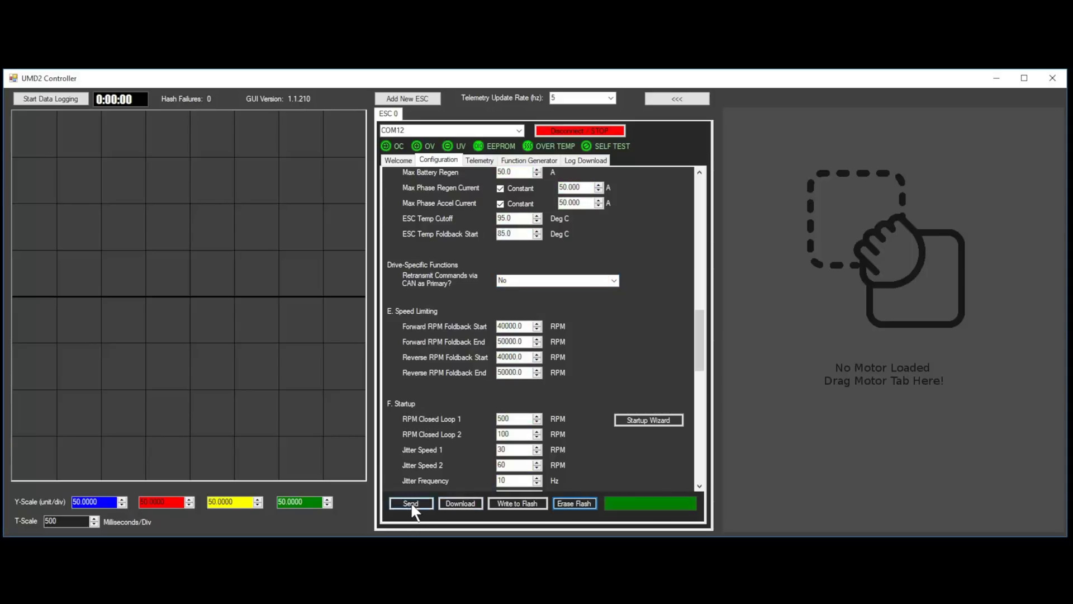
left_click(508, 502)
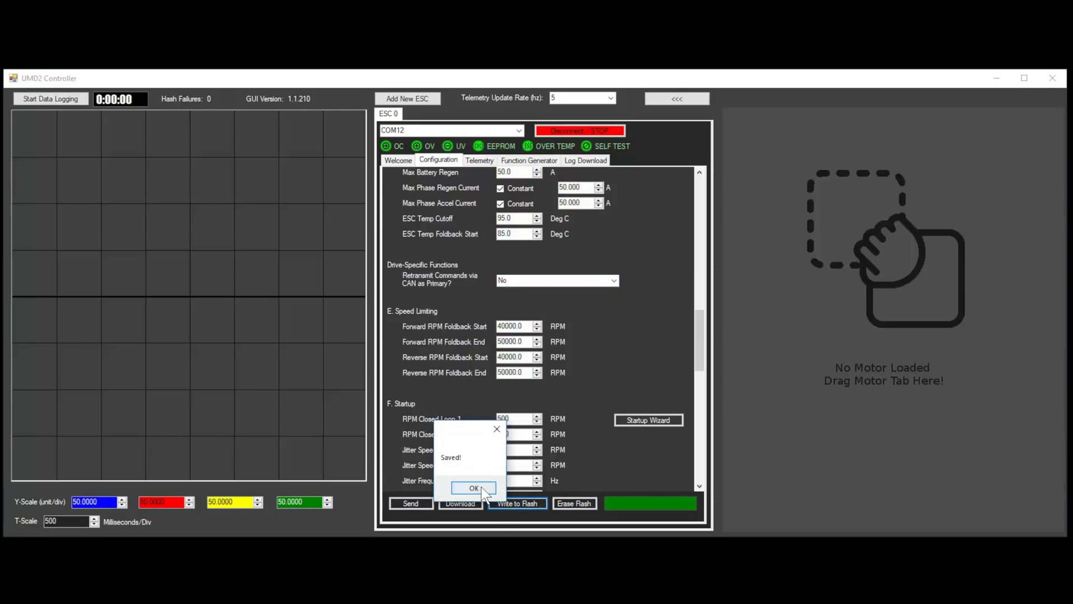
left_click(474, 487)
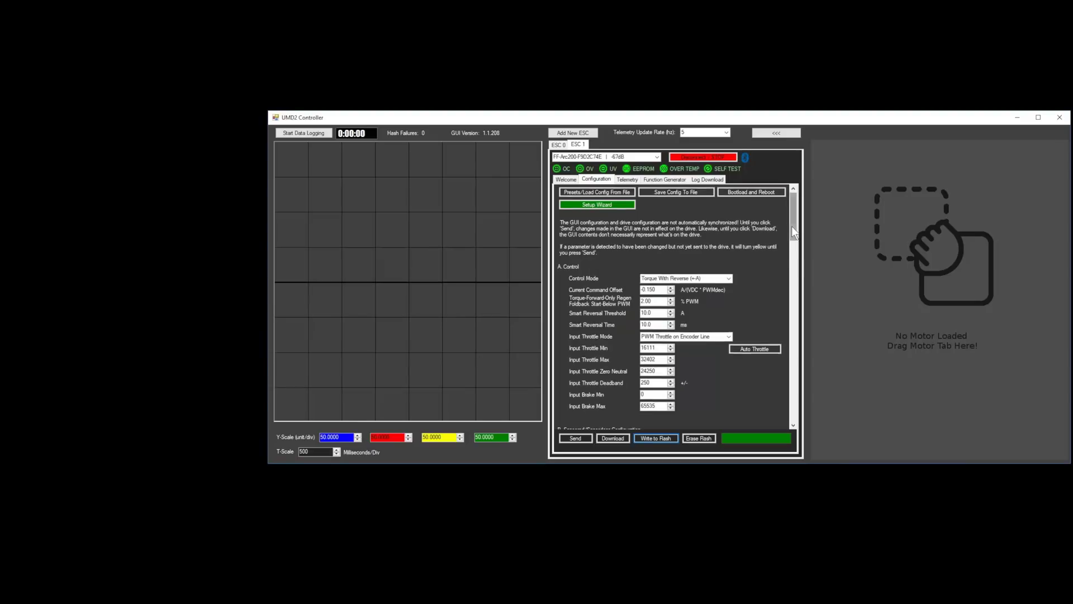
Step: Start the automatic encoder calibration and prepare the drive settings for it
left_click_drag(791, 226, 800, 274)
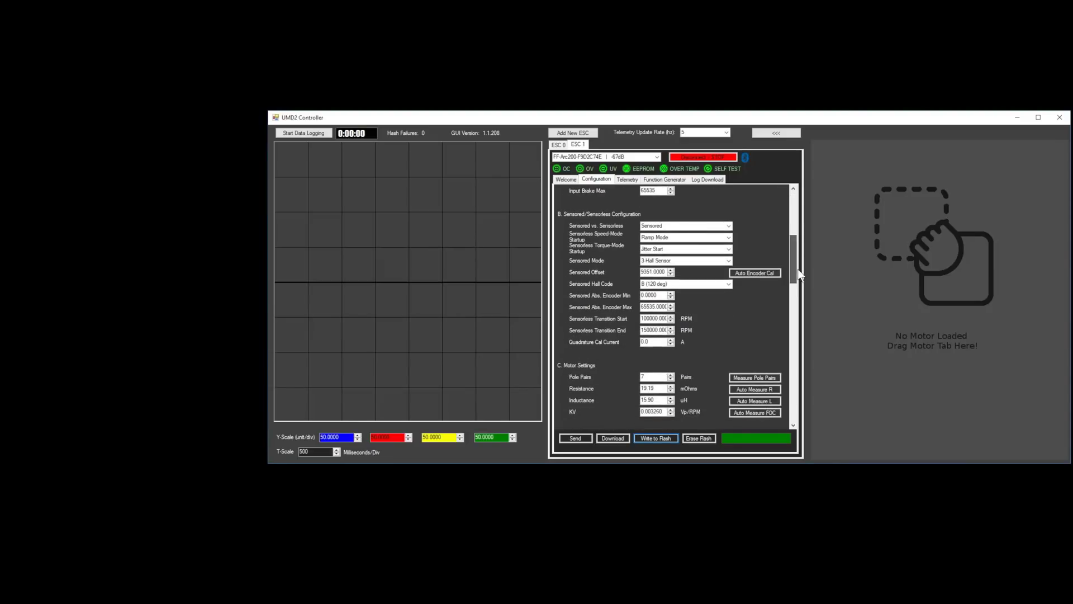
left_click(757, 273)
left_click_drag(110, 118, 162, 120)
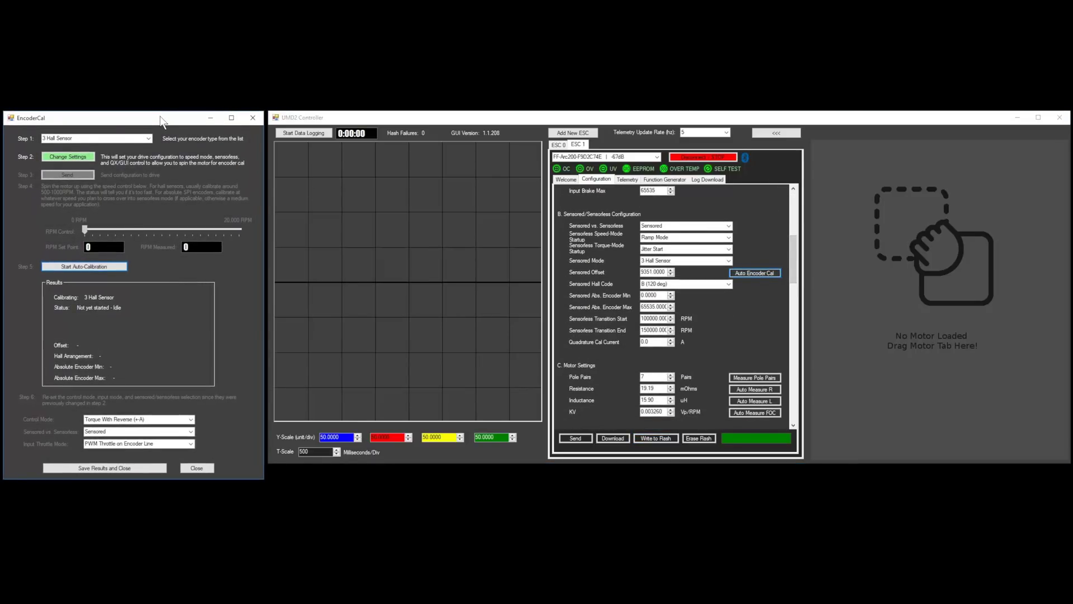
left_click(69, 156)
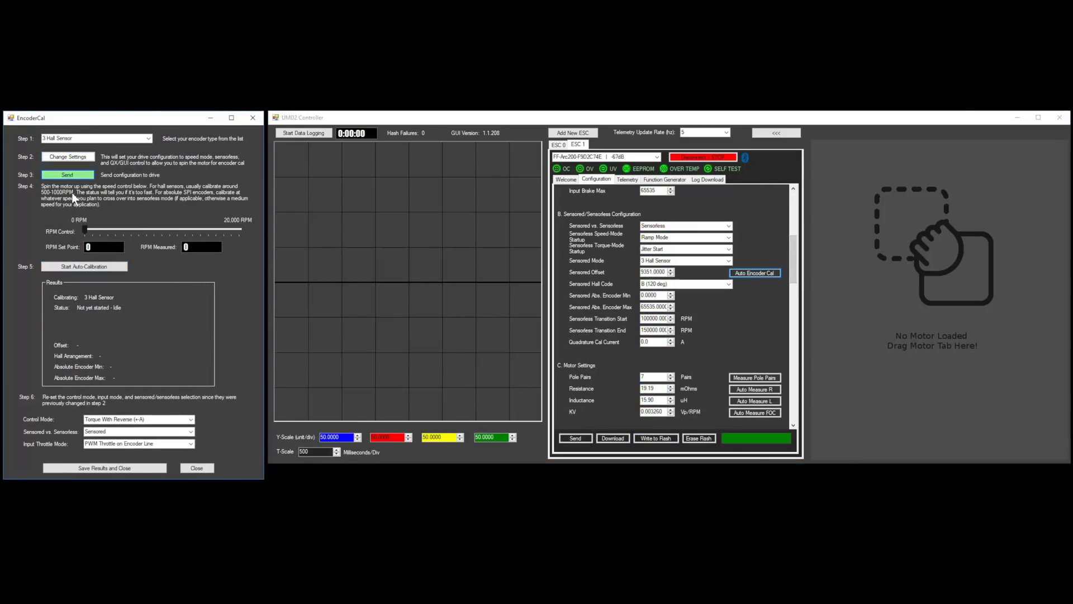
Step: Run hall calibration near 800 RPM, keep offset 41521 with hall code A, then send and flash
left_click_drag(90, 233, 92, 234)
left_click(82, 265)
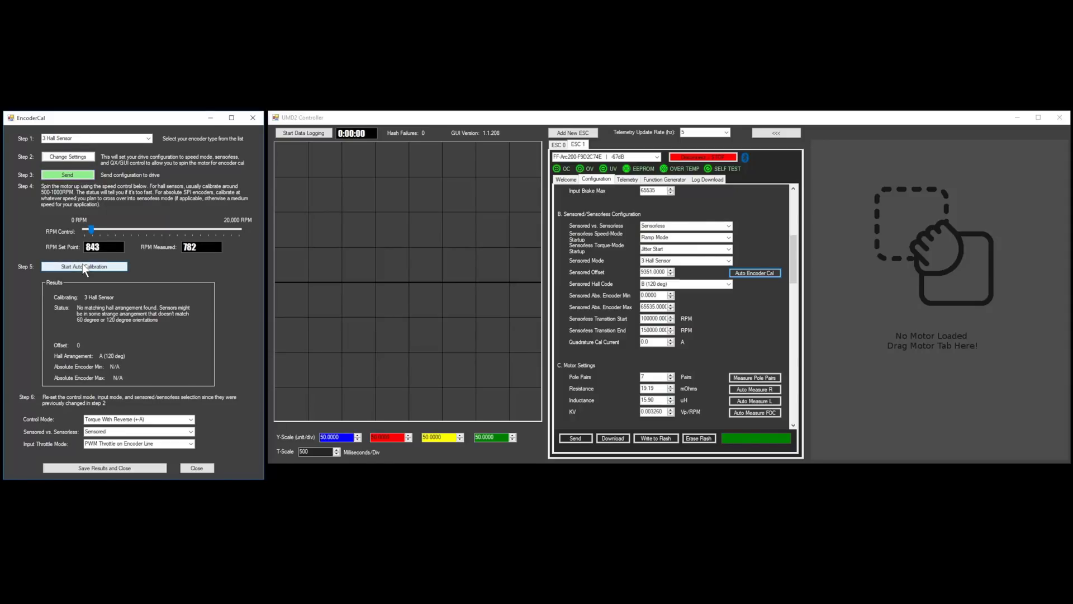
left_click(85, 266)
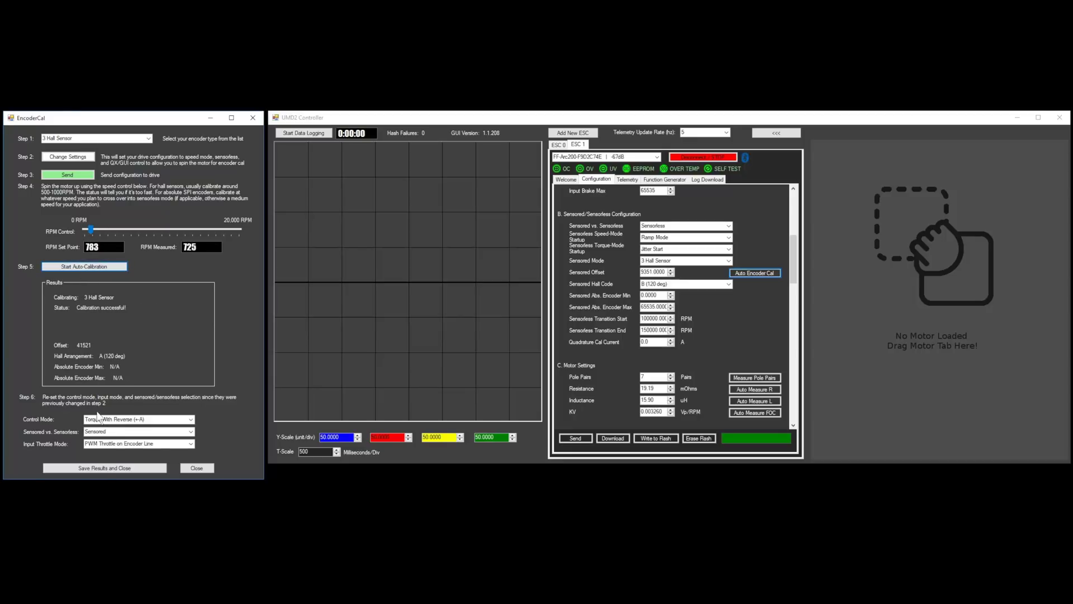
left_click(105, 467)
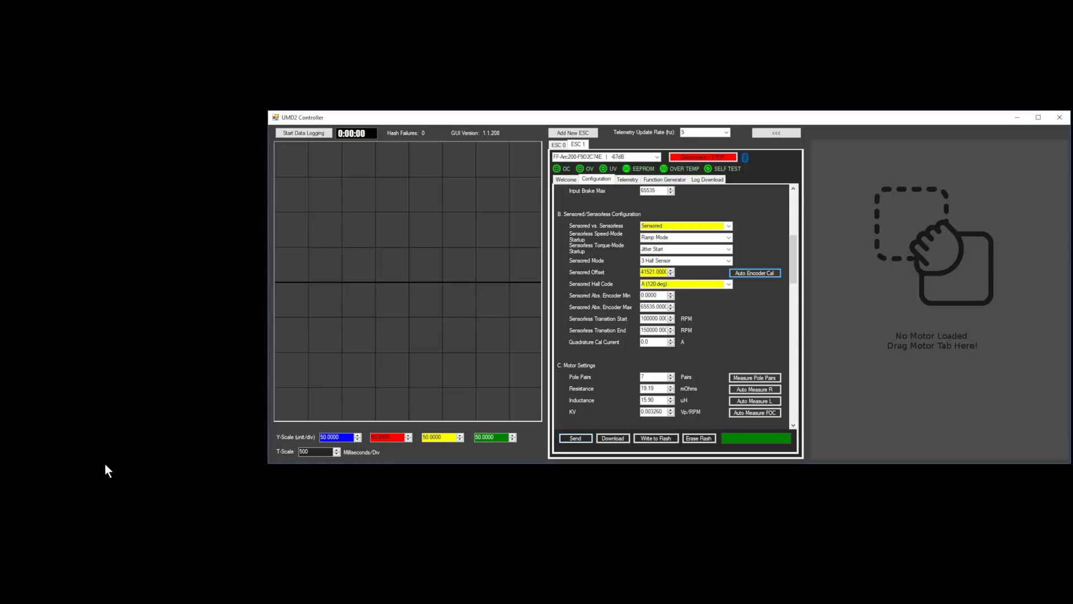
left_click(575, 438)
left_click(650, 438)
Step: Lower ESC 0's Max Phase Accel Current to 50 A and send it to the drive
left_click(496, 421)
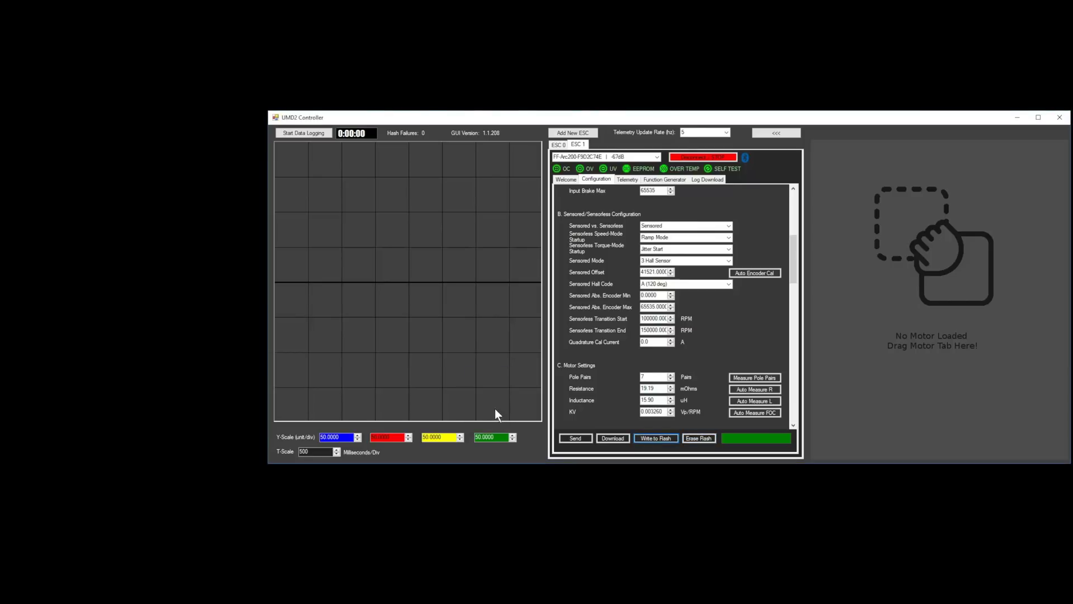
scroll(793, 250, "up", 3)
left_click_drag(702, 225, 704, 297)
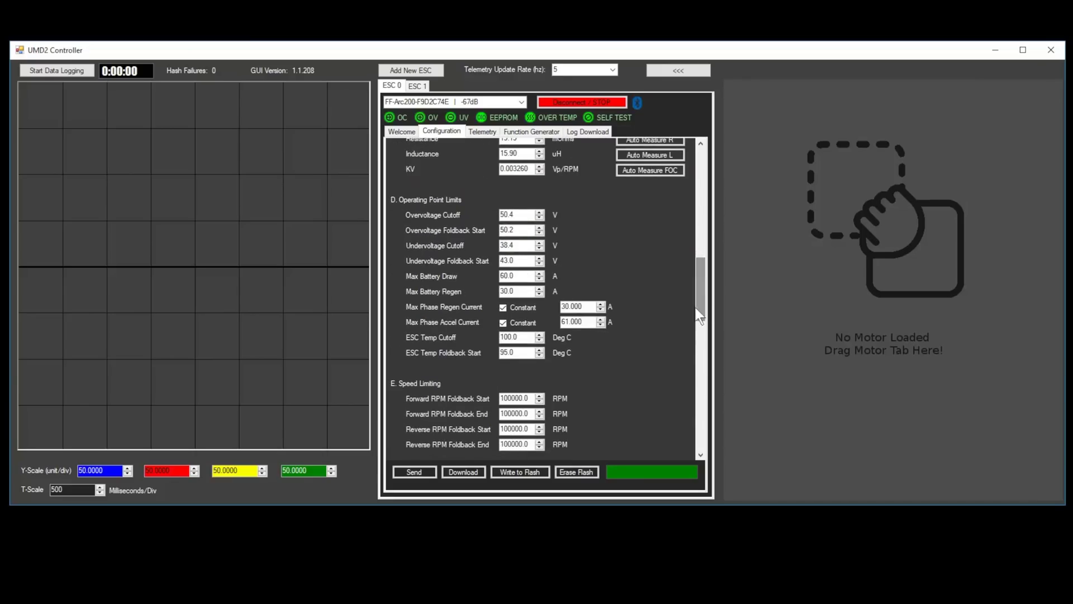
left_click_drag(589, 323, 553, 321)
type("50")
left_click(424, 471)
Step: Set Max Phase Accel Current to 60 A and Regen to 20 A, send, and write to flash
left_click_drag(584, 322, 554, 320)
type("60")
left_click(581, 306)
left_click_drag(584, 307, 558, 308)
type("20")
left_click(423, 471)
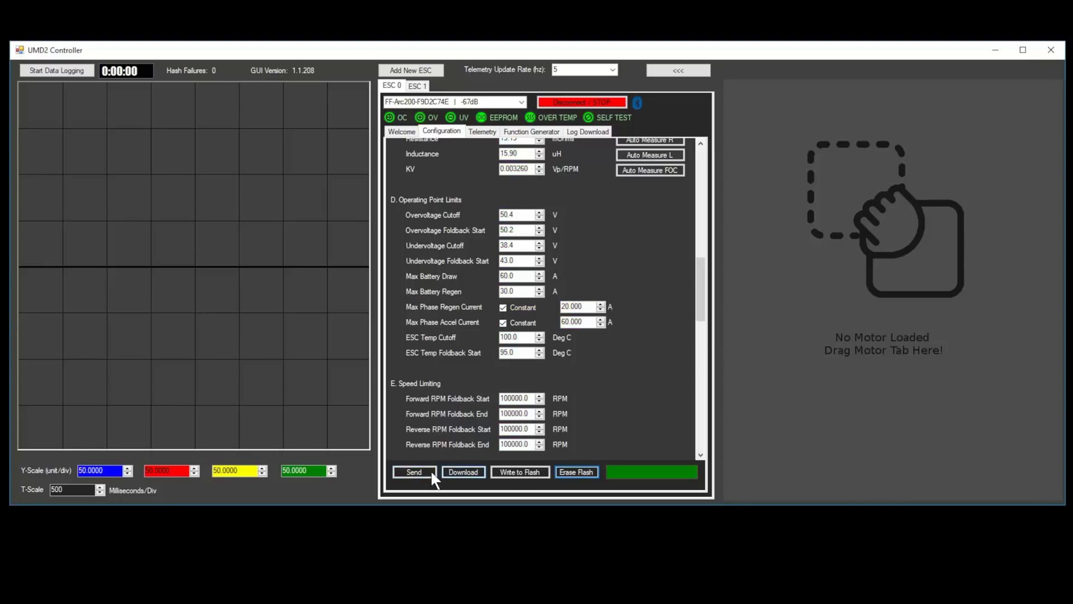
left_click(513, 472)
left_click(427, 475)
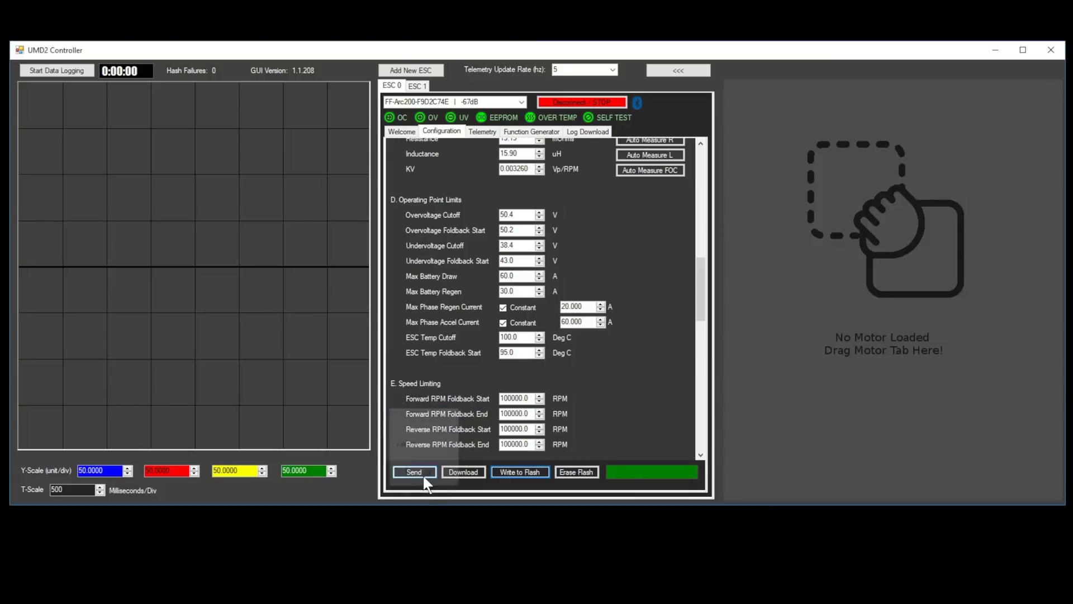
Step: Restore Max Phase Regen Current to 30 A and send it to the drive
left_click_drag(585, 307, 558, 308)
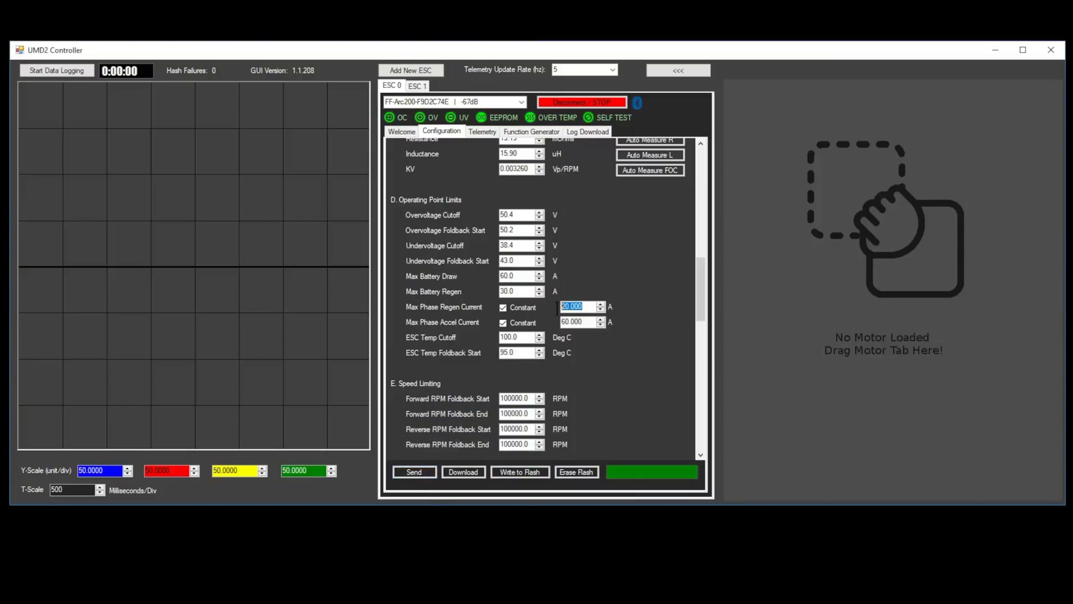
type("30")
left_click(418, 472)
Step: Set Input Throttle Deadband to 200, send it, and write it to flash
scroll(503, 335, "up", 15)
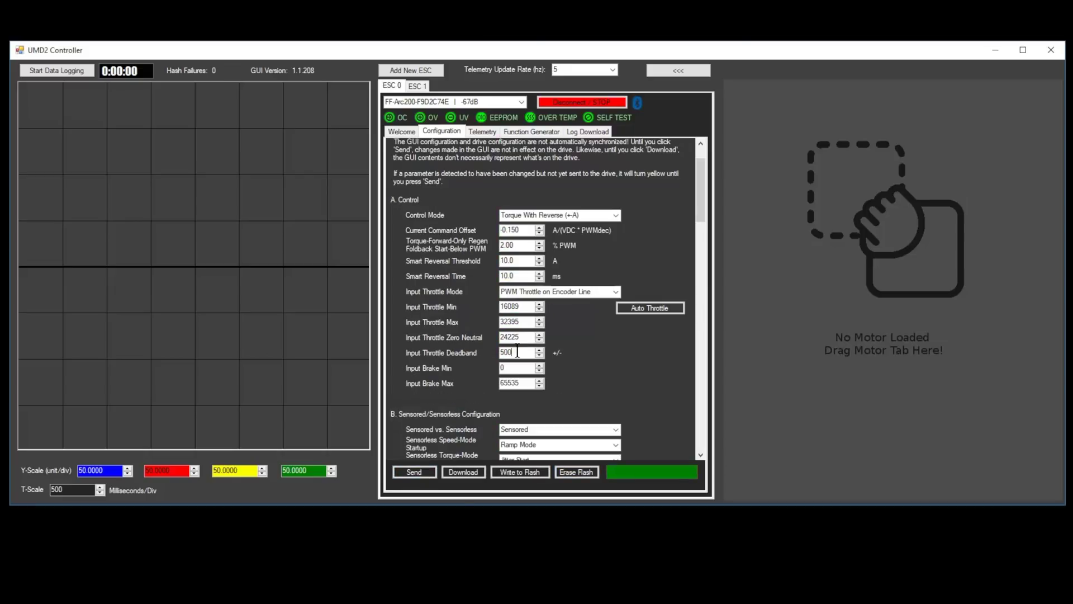
left_click_drag(517, 352, 496, 353)
type("200")
left_click(431, 471)
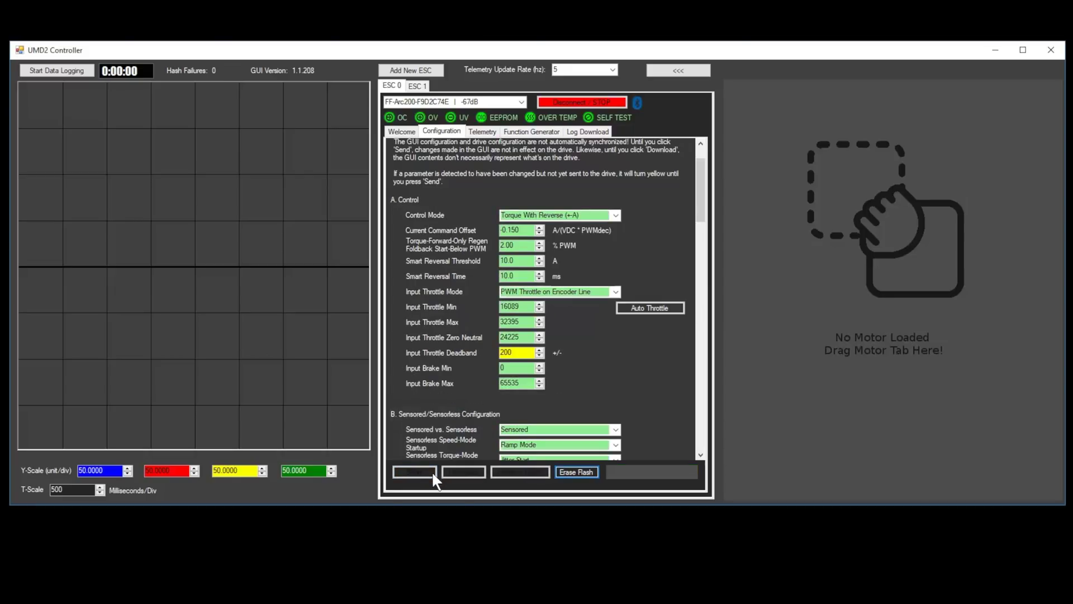
left_click(505, 471)
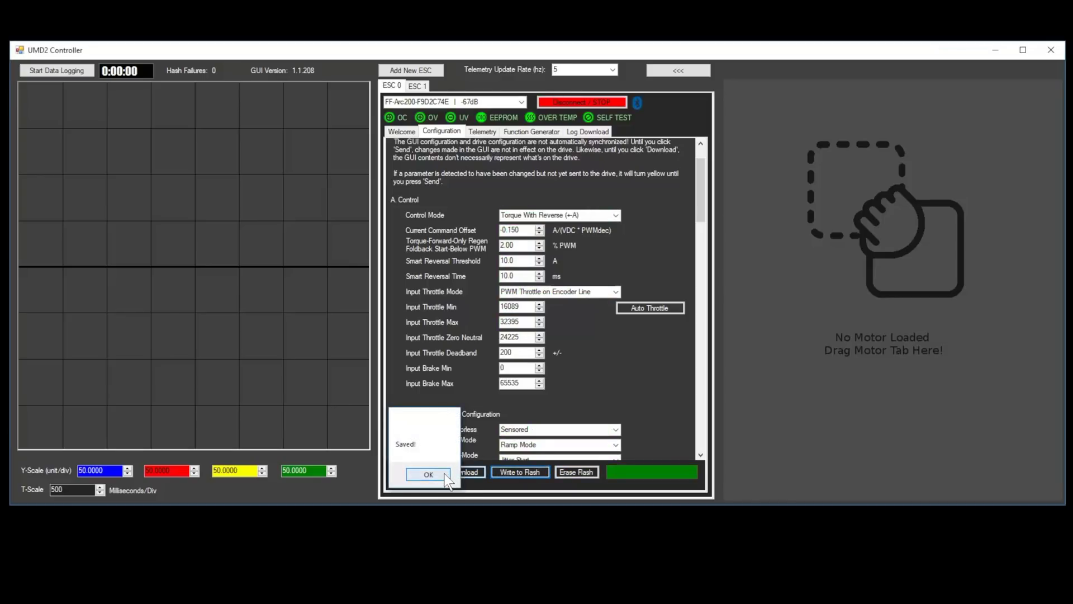
left_click(425, 472)
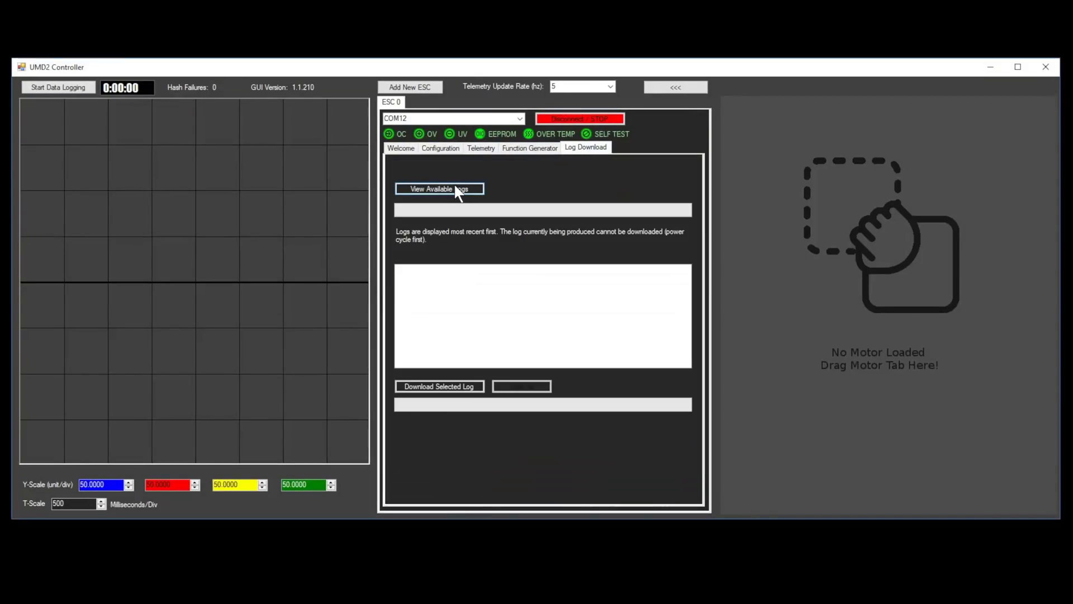
Step: List the drive's stored logs and download the 15m 17s ride log
left_click(454, 188)
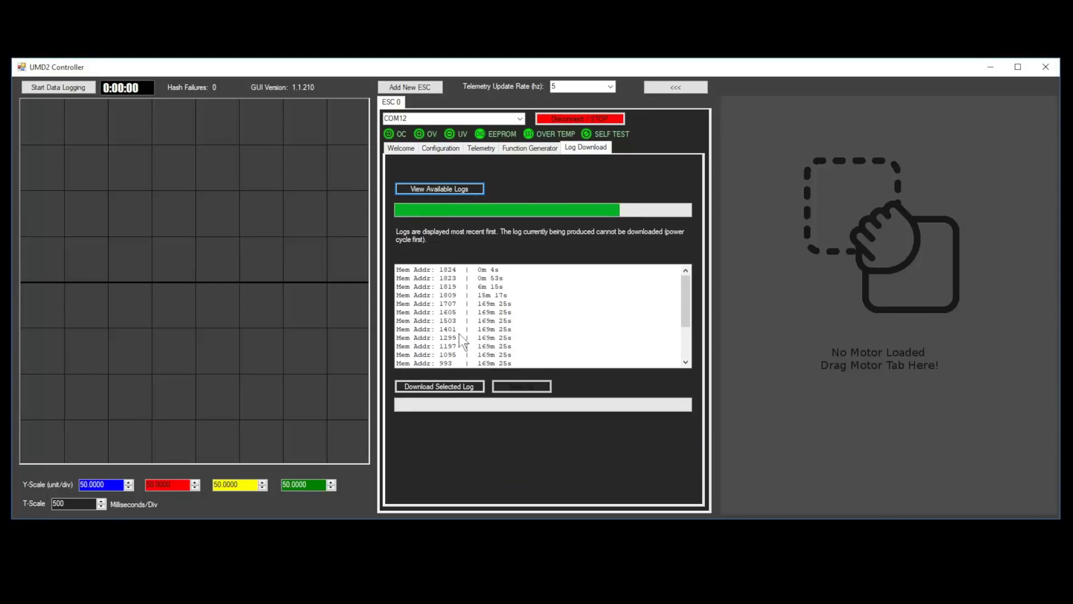
left_click(467, 294)
left_click(458, 387)
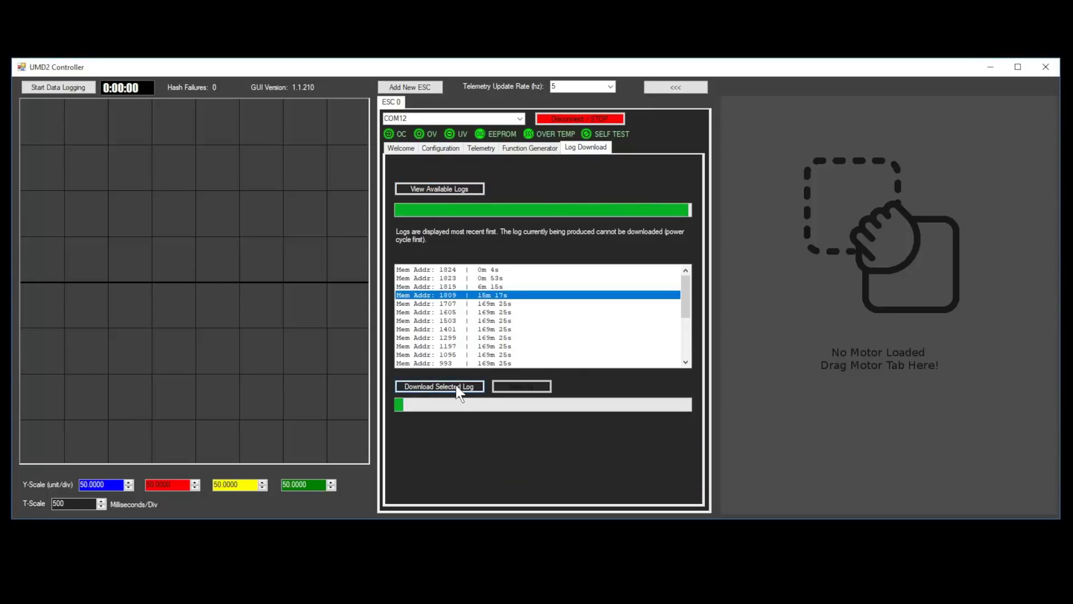
Step: Save the log as a CSV named 'Going for a monday morning rip' in the Scooter folder
left_click(518, 385)
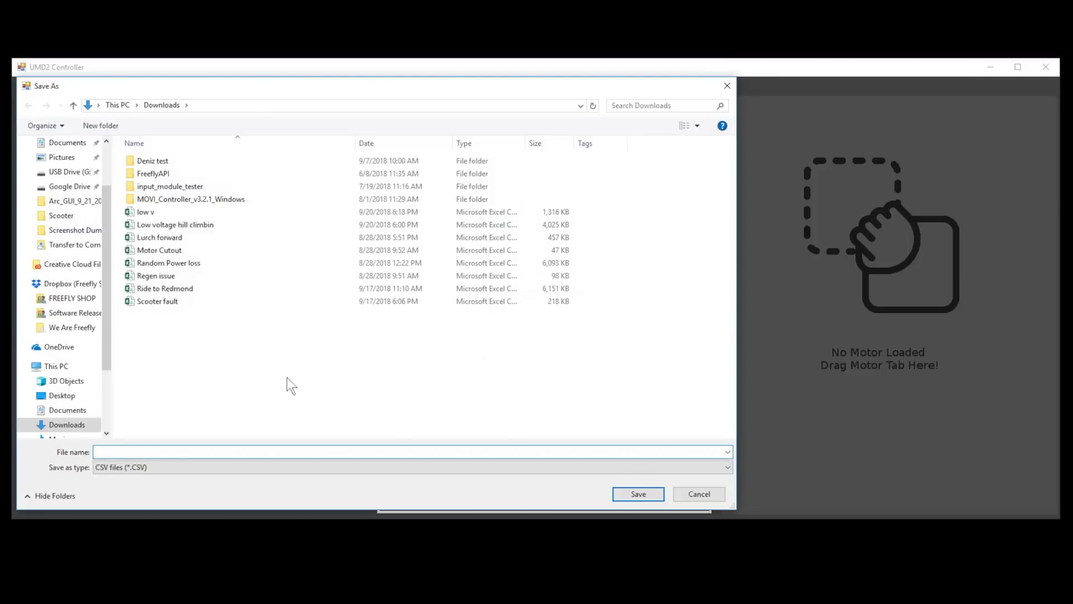
left_click(61, 215)
left_click(143, 451)
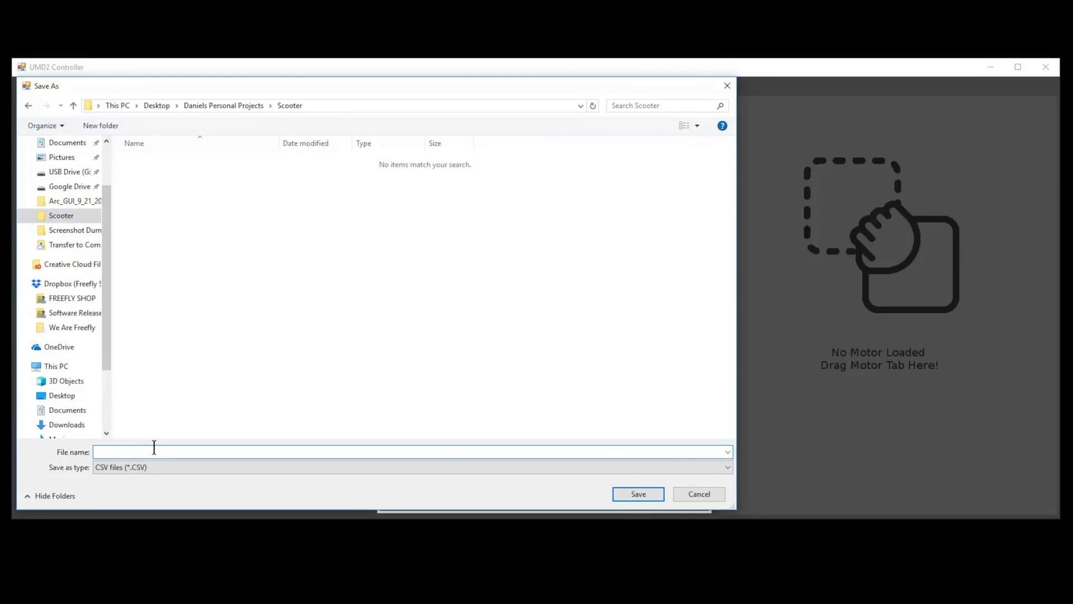
type("Going for a monday morning rip")
left_click(648, 491)
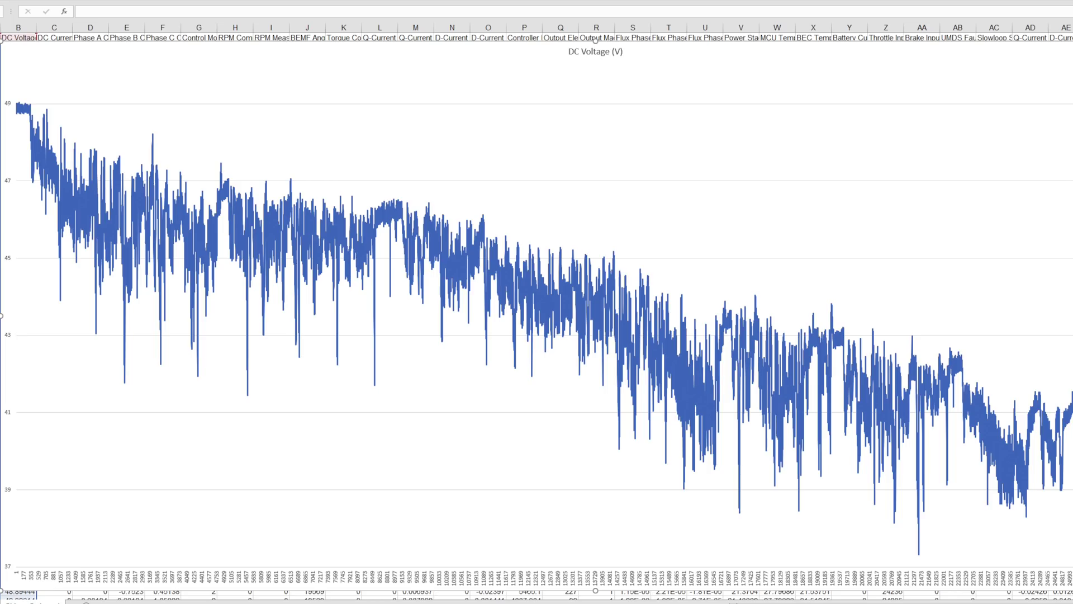